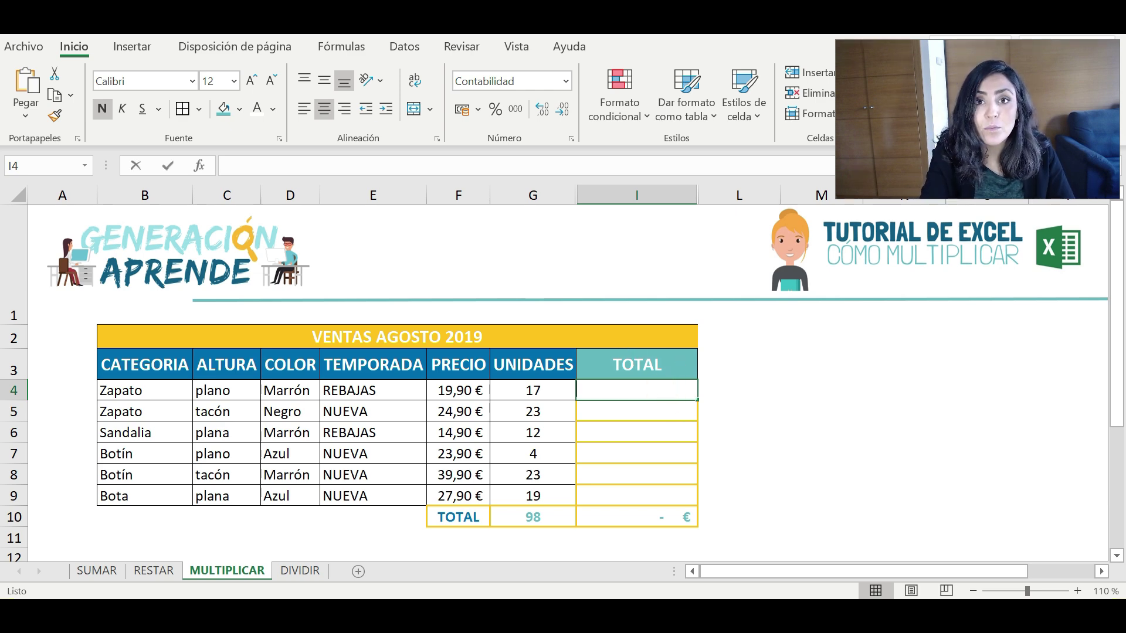
Enter =19,90*17 in I4 and fill it down the TOTAL column to I9.
{"action": "type", "text": "="}
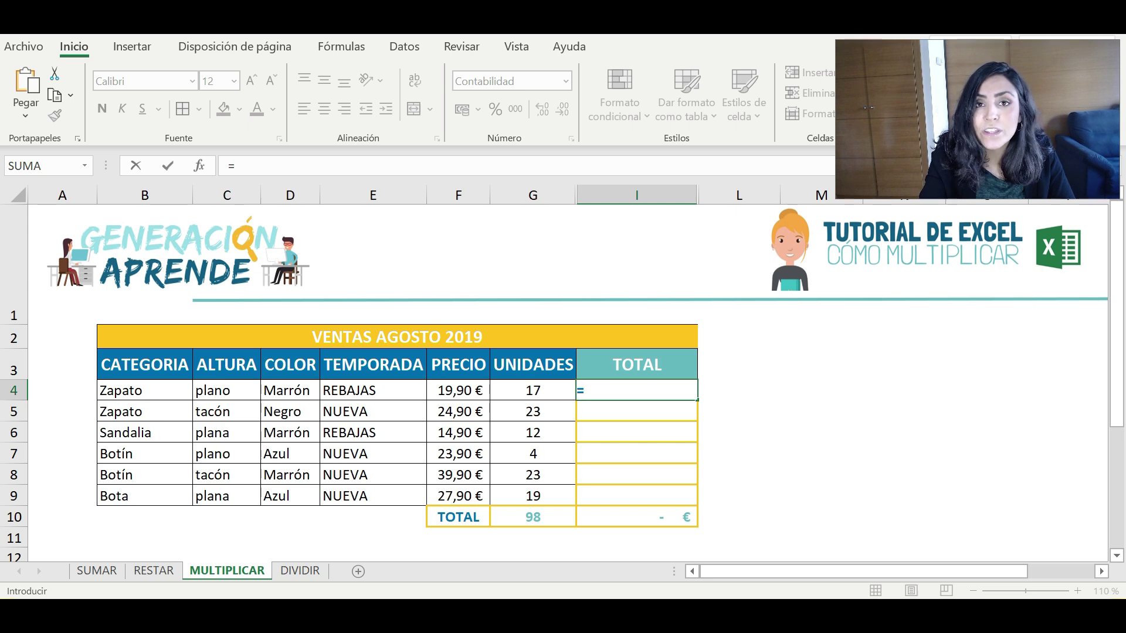
{"action": "type", "text": "19,90*"}
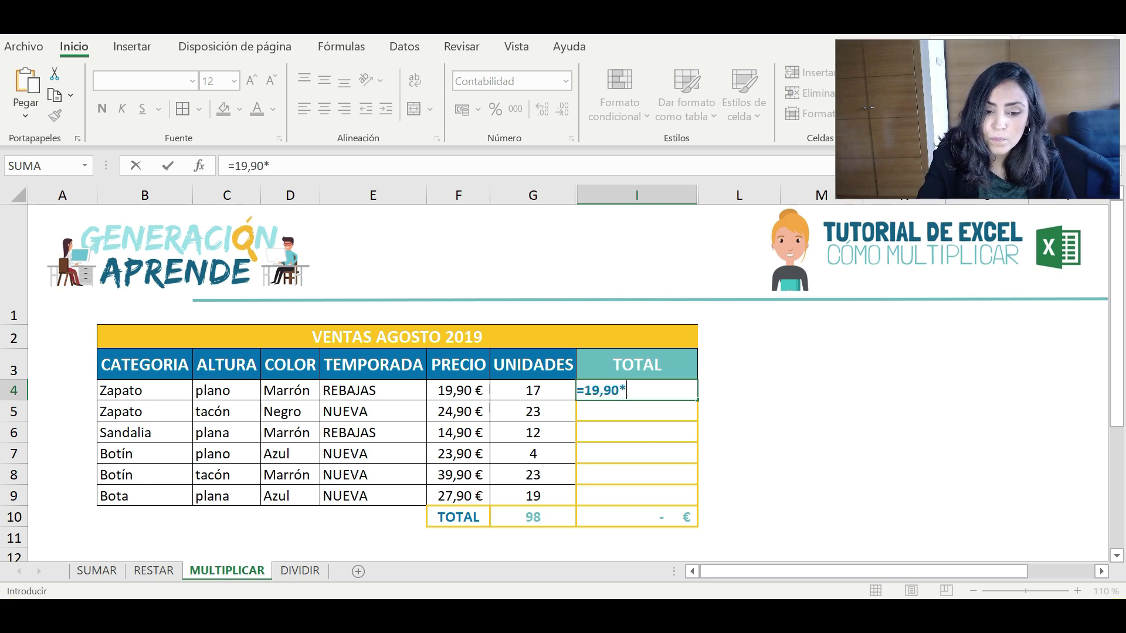
{"action": "type", "text": "17"}
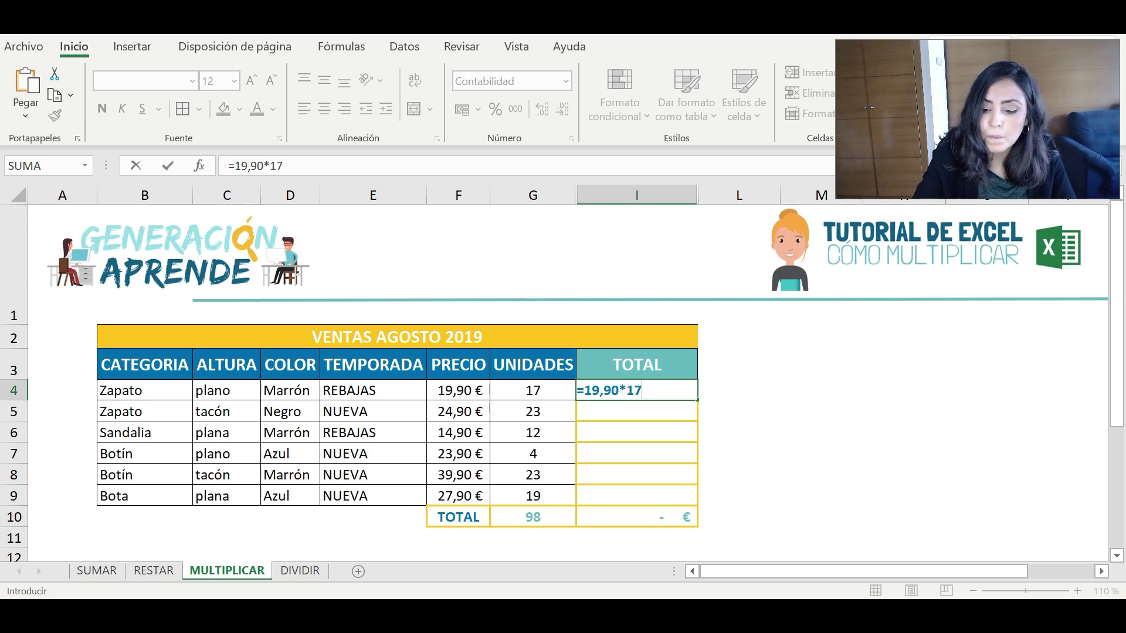
{"action": "key", "text": "Return"}
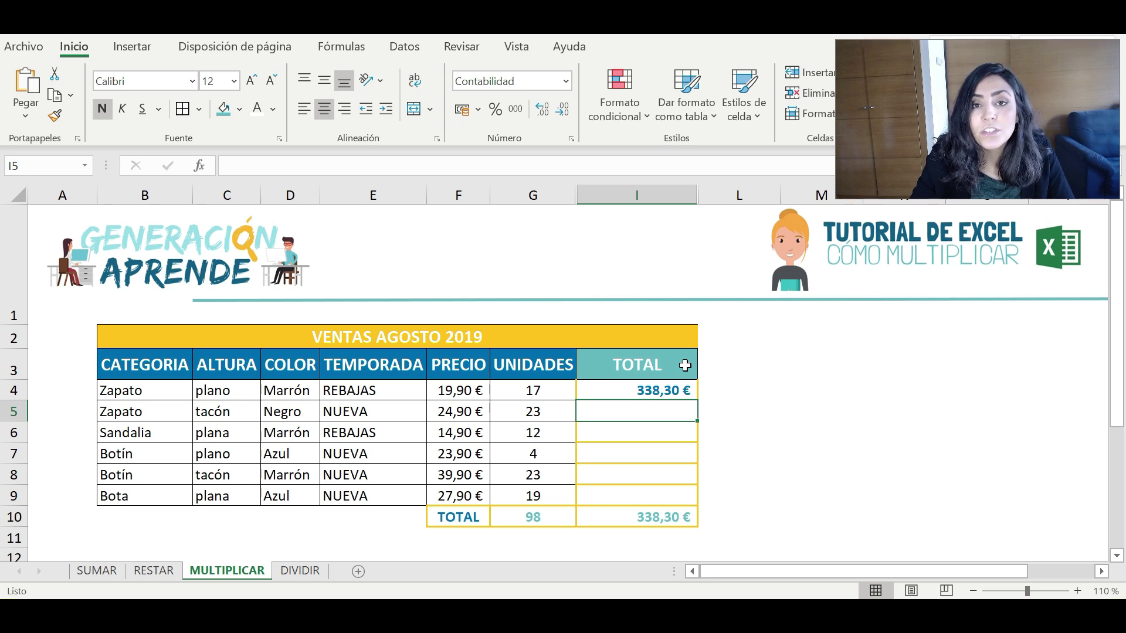
{"action": "key", "text": "Up"}
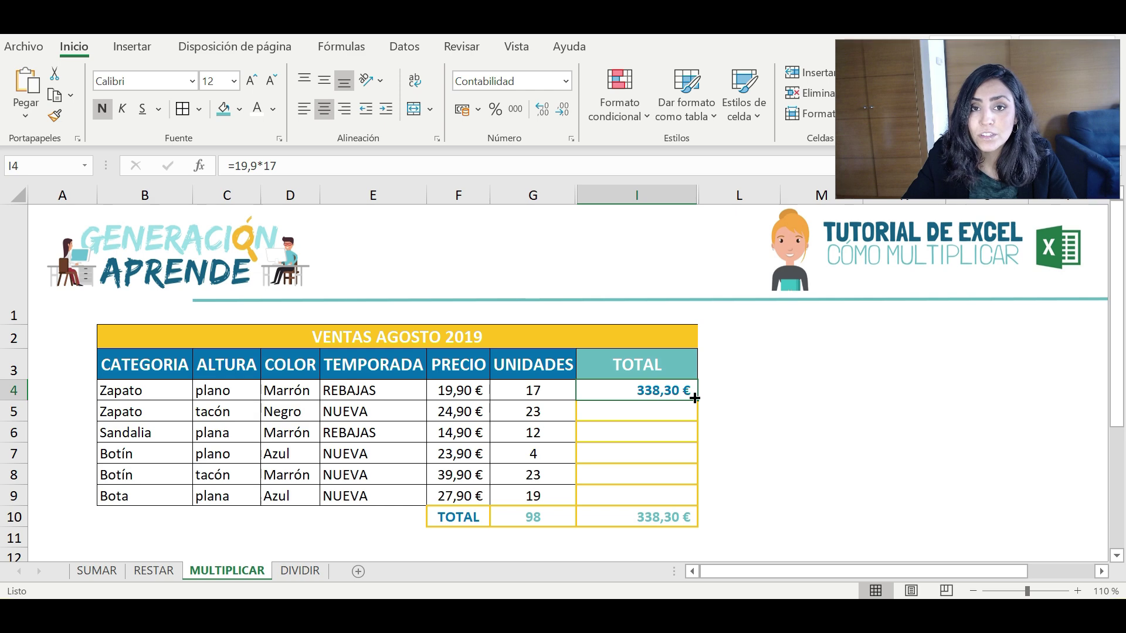
{"action": "left_click_drag", "start_coordinate": [695, 399], "coordinate": [686, 469]}
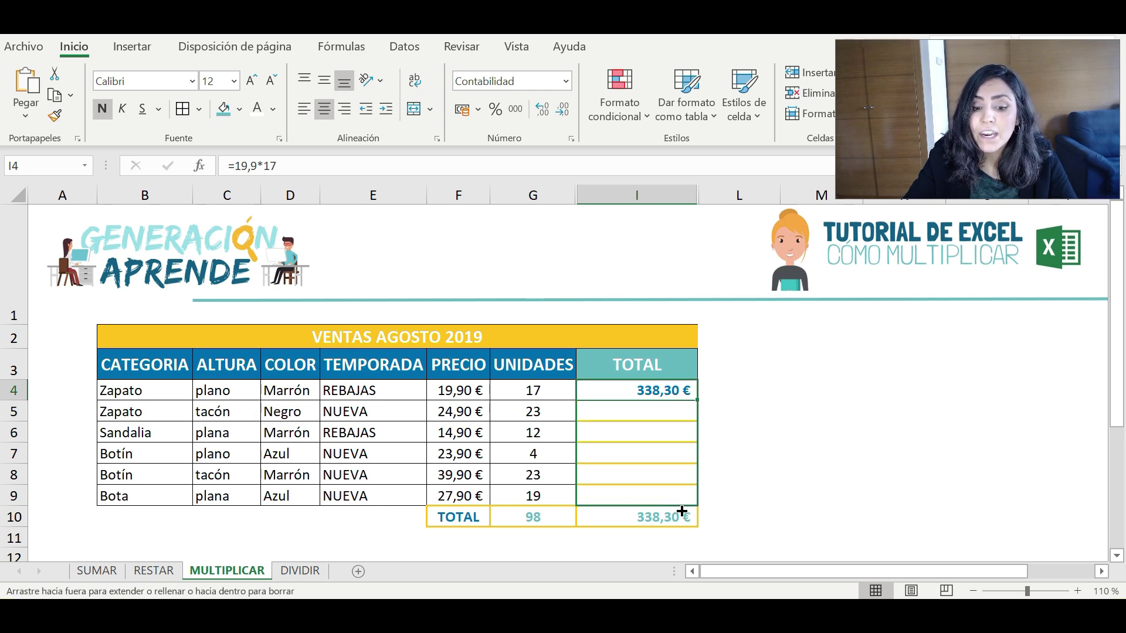
{"action": "left_click_drag", "start_coordinate": [687, 469], "coordinate": [682, 507]}
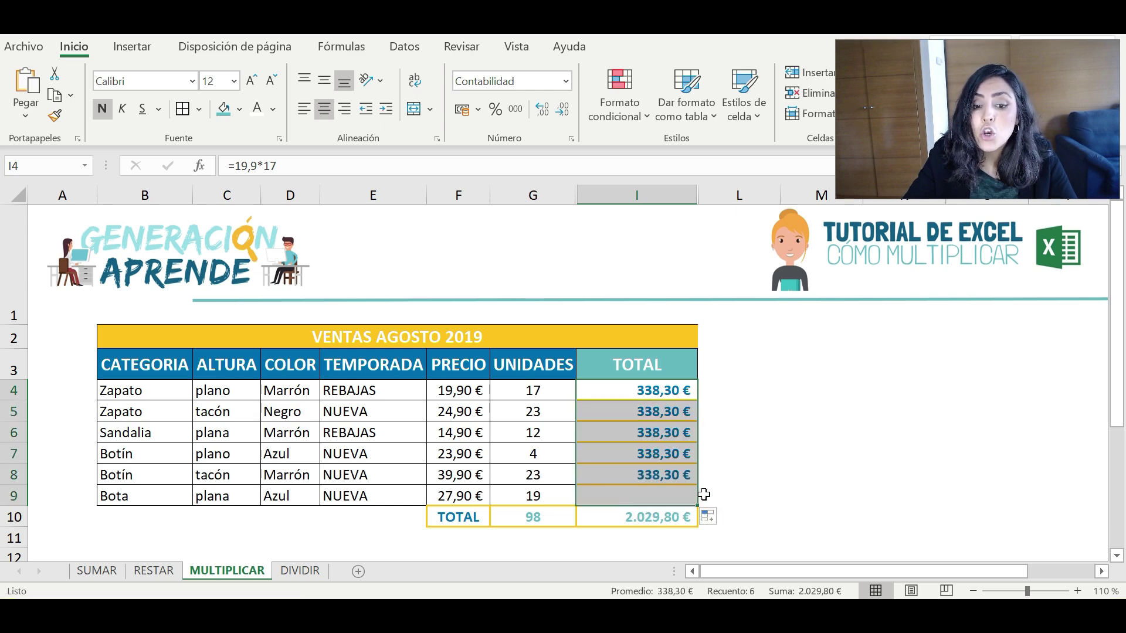
Inspect the copied formulas down to I7, leaving I7's formula unchanged.
{"action": "left_click", "coordinate": [637, 409]}
{"action": "left_click", "coordinate": [632, 428]}
{"action": "left_click", "coordinate": [633, 454]}
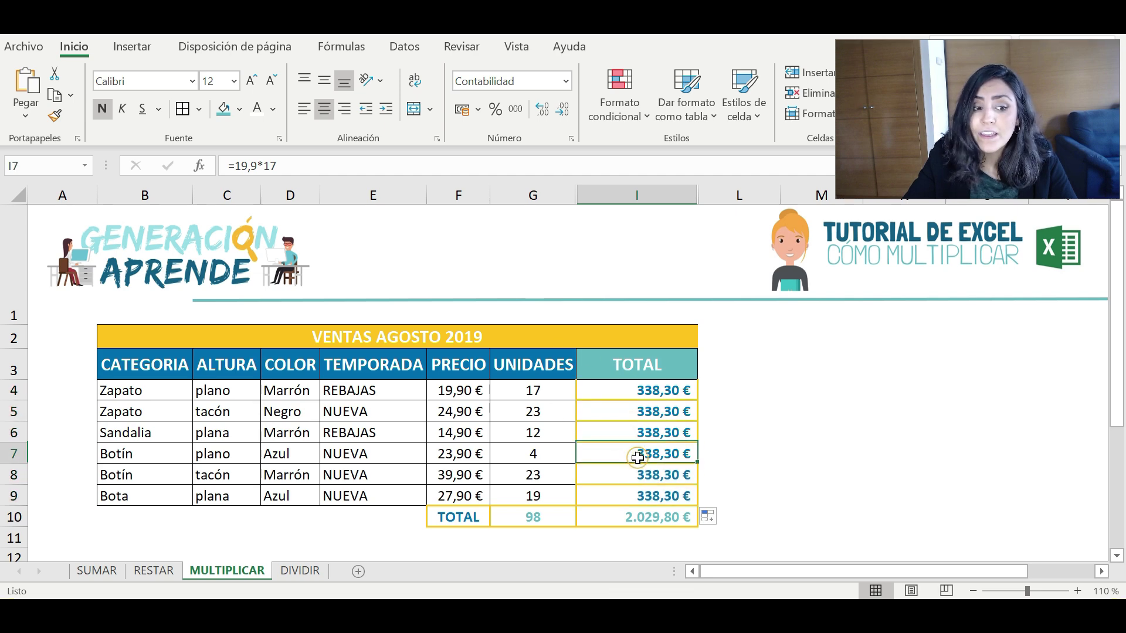
{"action": "left_click_drag", "start_coordinate": [290, 166], "coordinate": [227, 166]}
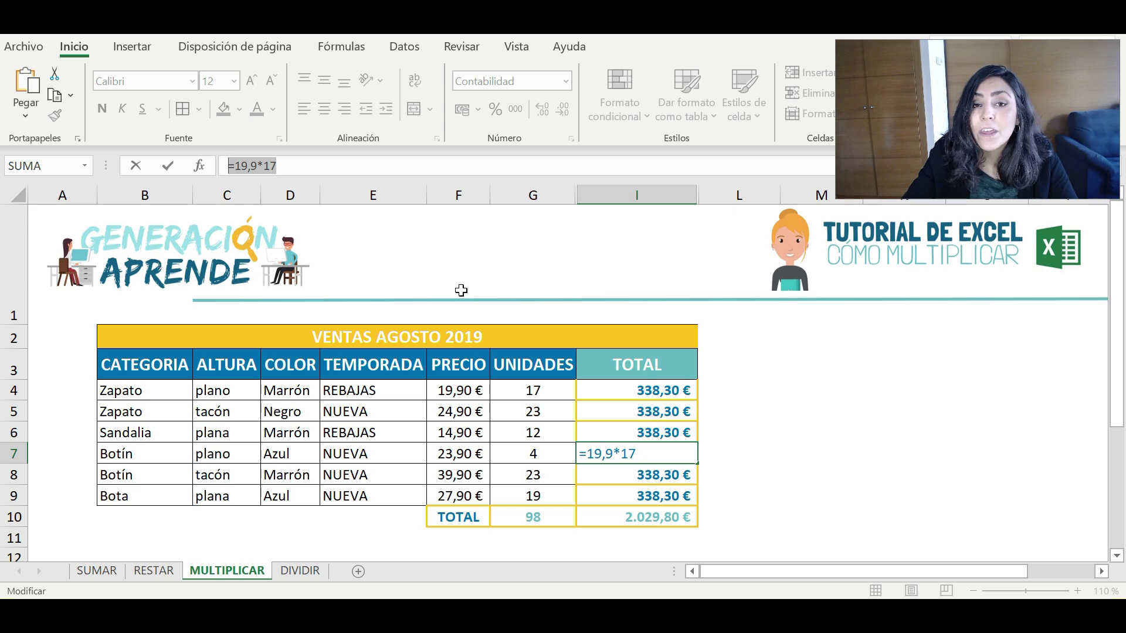
{"action": "key", "text": "Escape"}
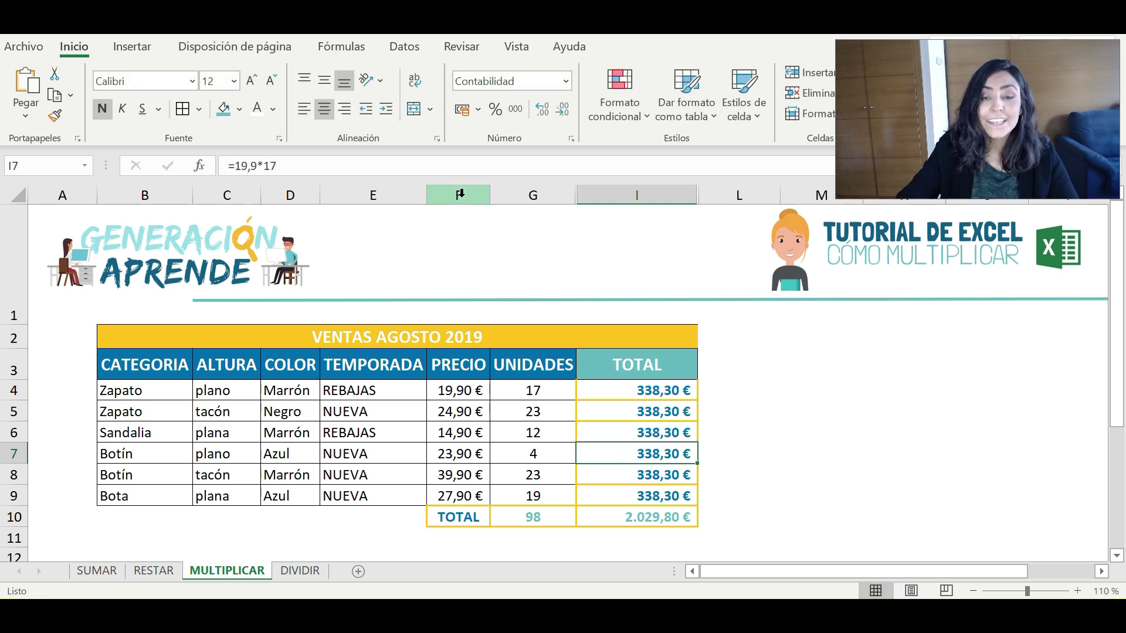
Highlight the PRECIO and UNIDADES columns and rows 4–6, then select the first TOTAL cell I4.
{"action": "left_click", "coordinate": [460, 193]}
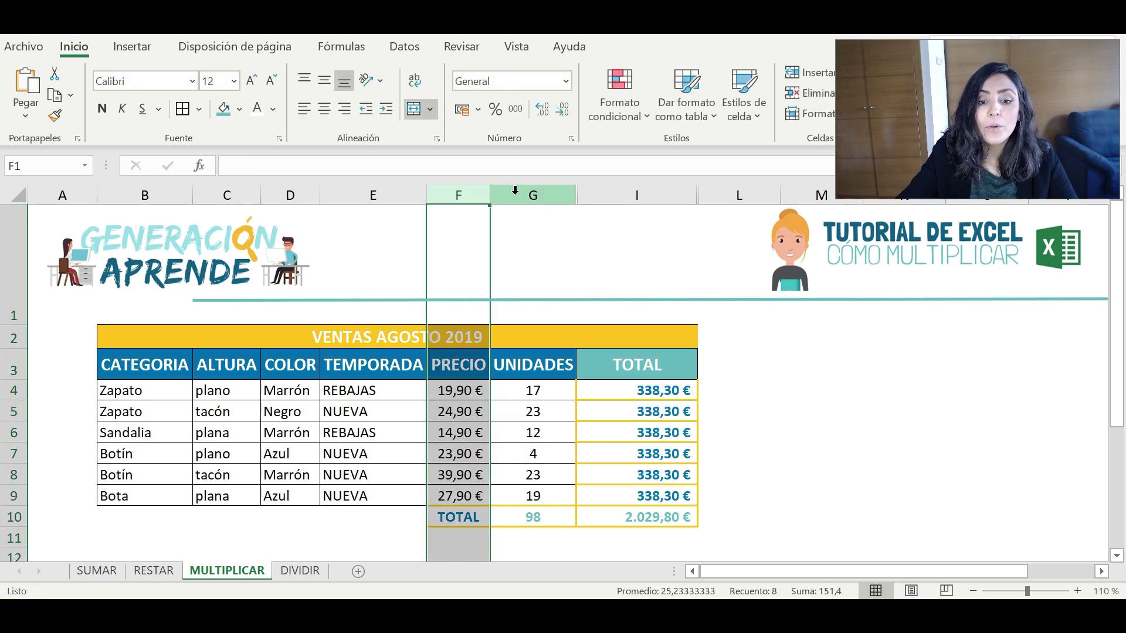
{"action": "left_click", "coordinate": [533, 195]}
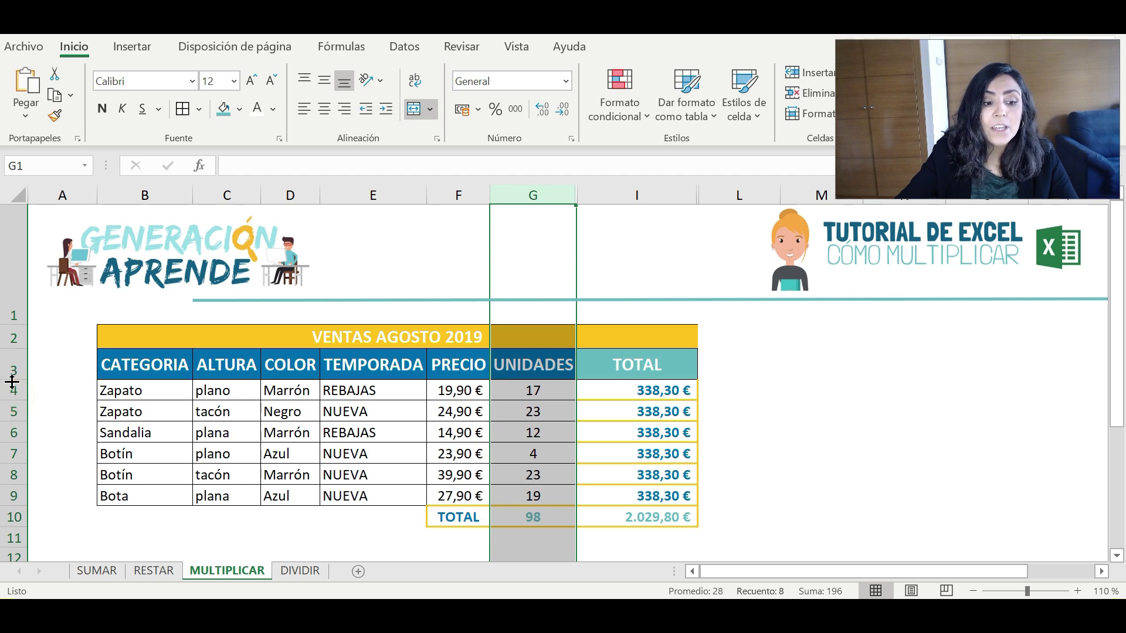
{"action": "left_click", "coordinate": [13, 390]}
{"action": "left_click", "coordinate": [12, 411]}
{"action": "left_click", "coordinate": [13, 433]}
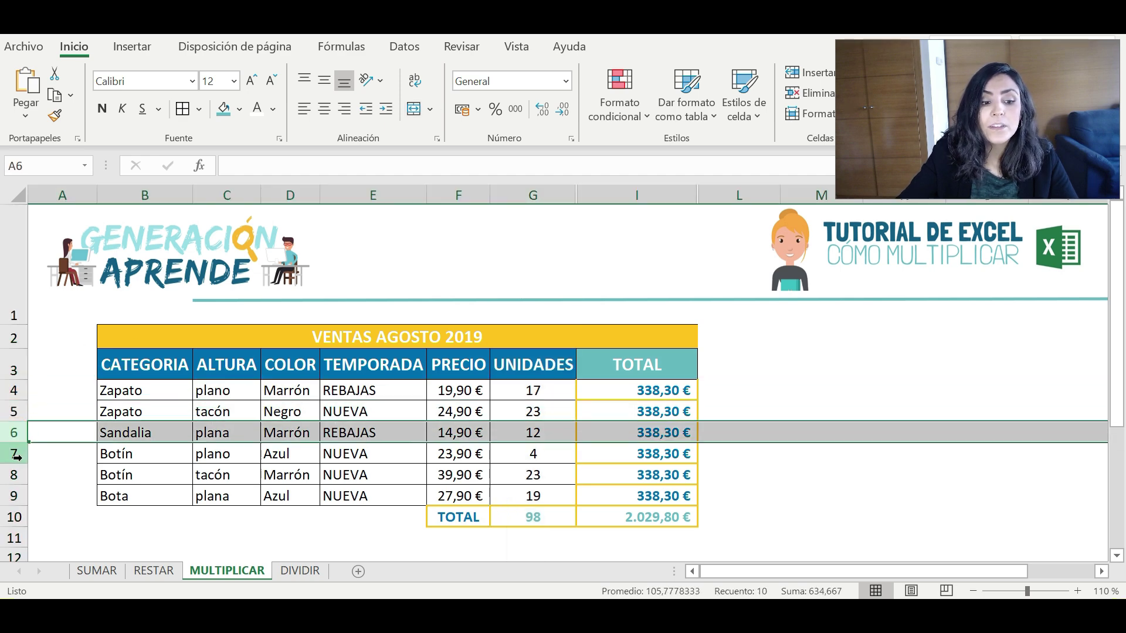
{"action": "left_click", "coordinate": [668, 392]}
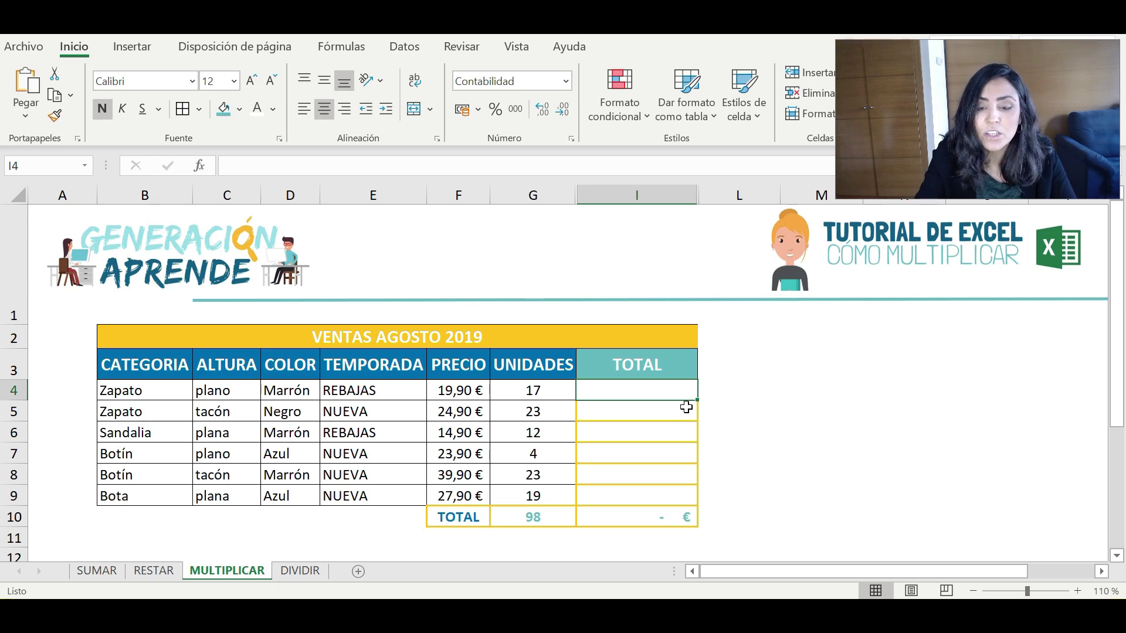
Enter =F4*G4 in I4, fill it down to I9, and check the SUMA total in I10.
{"action": "type", "text": "="}
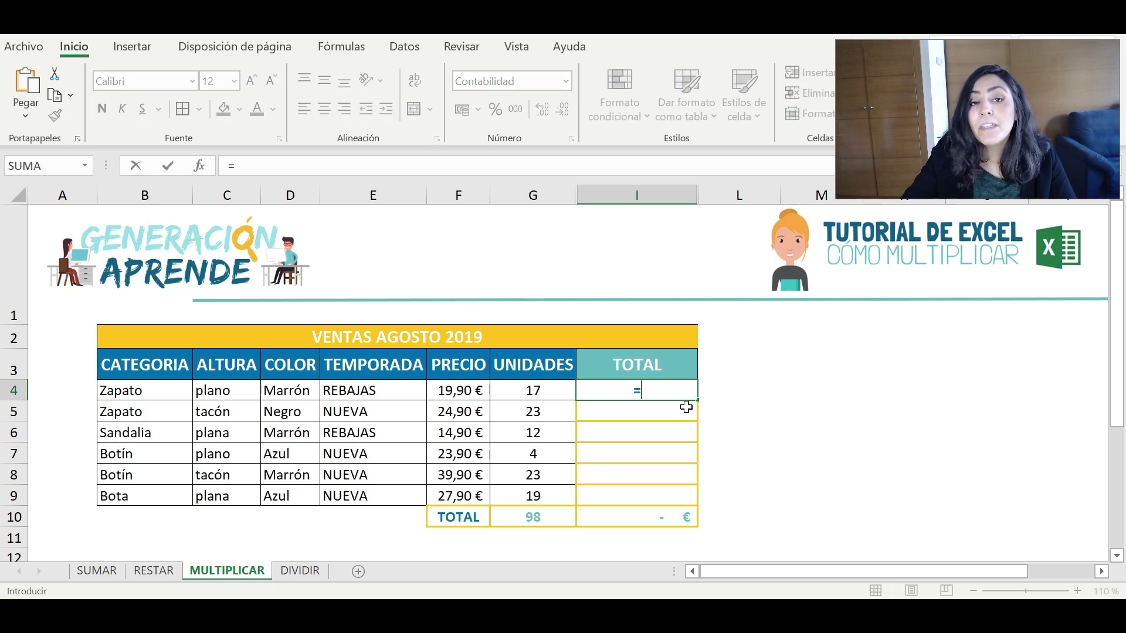
{"action": "left_click", "coordinate": [461, 388]}
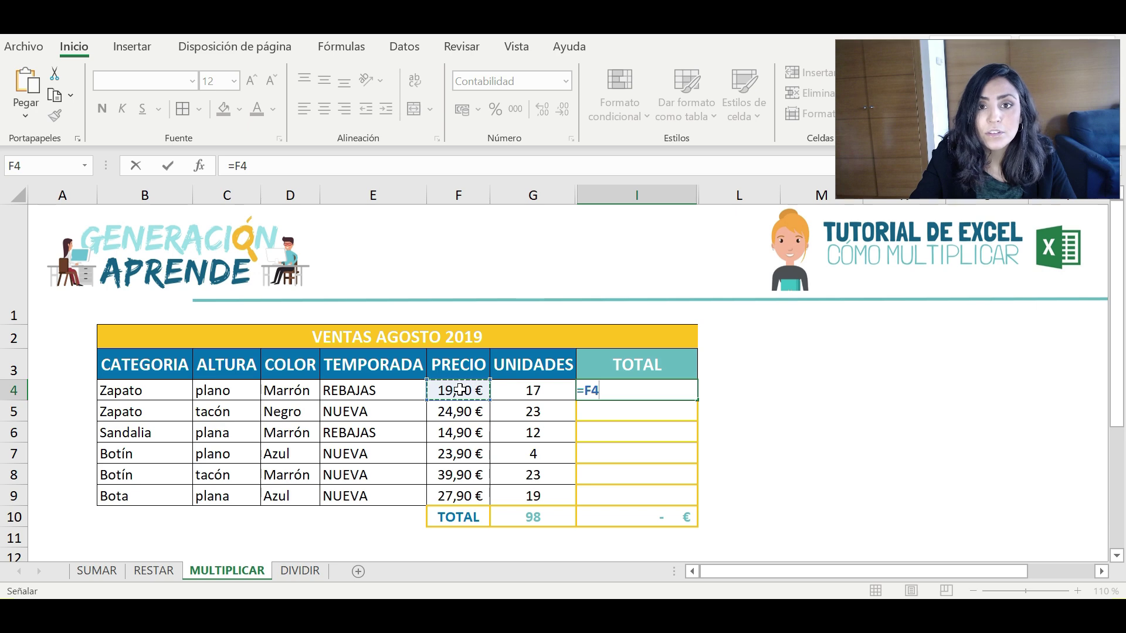
{"action": "type", "text": "*"}
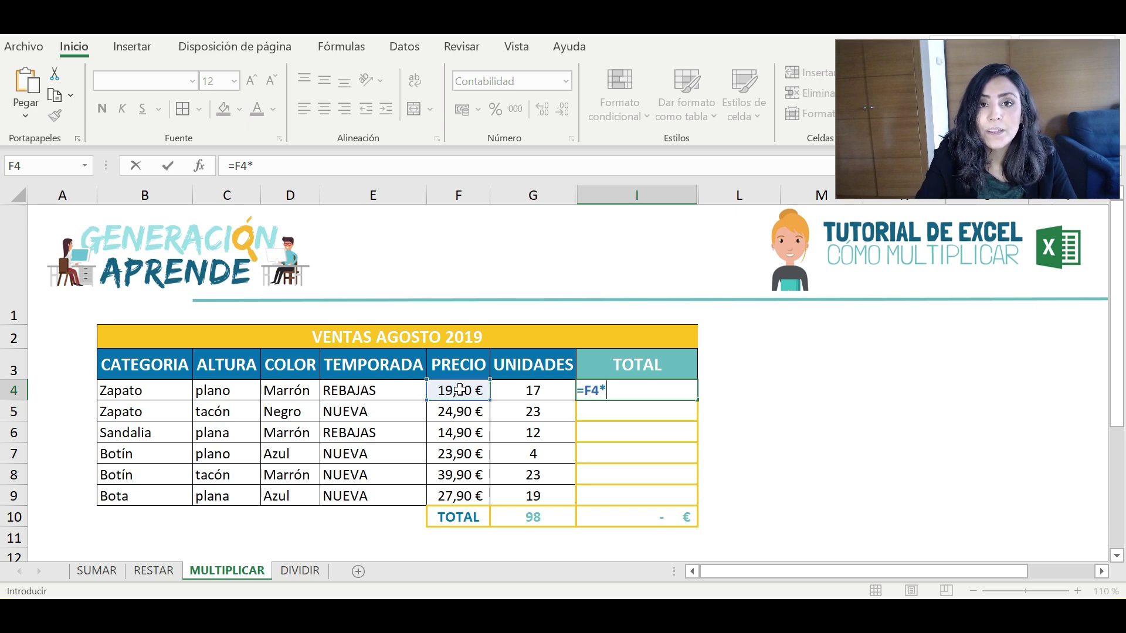
{"action": "left_click", "coordinate": [531, 388]}
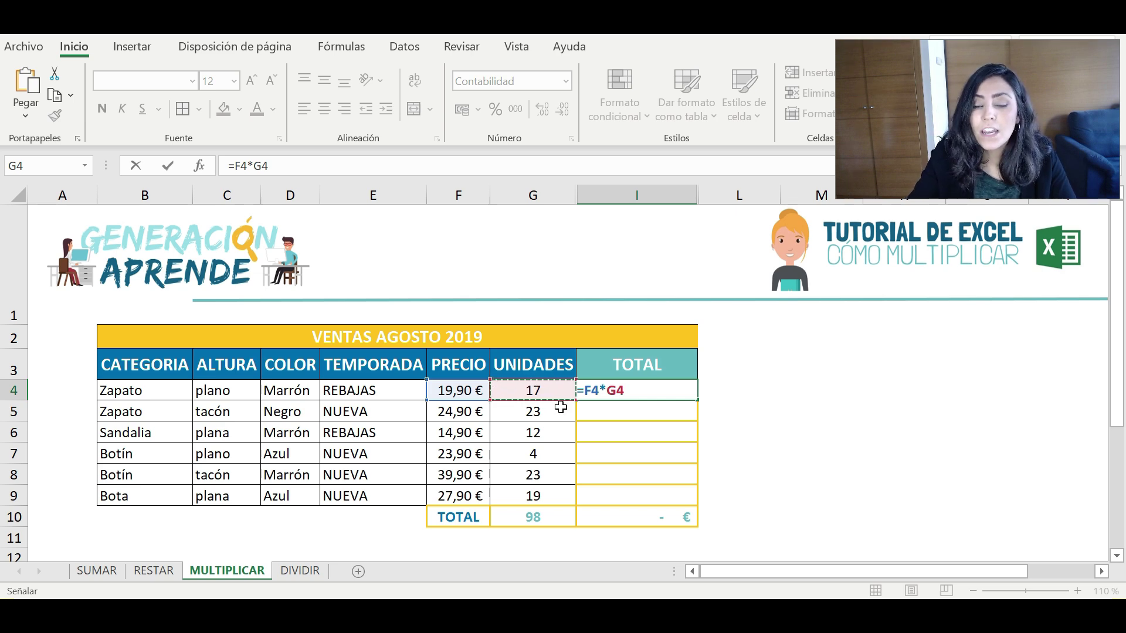
{"action": "key", "text": "Return"}
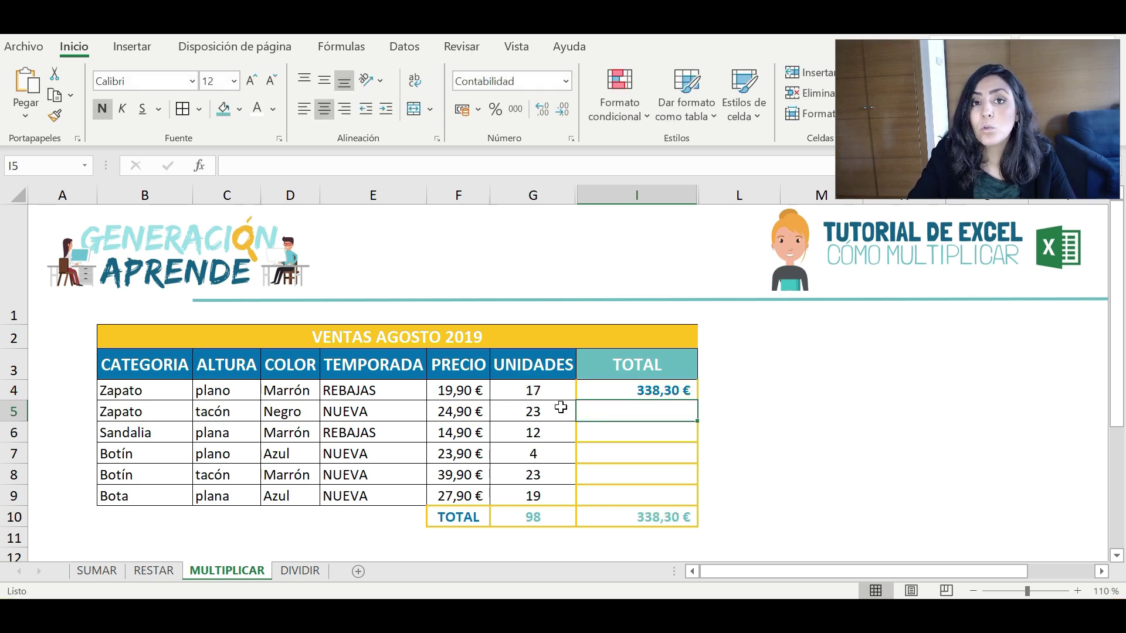
{"action": "left_click", "coordinate": [603, 391]}
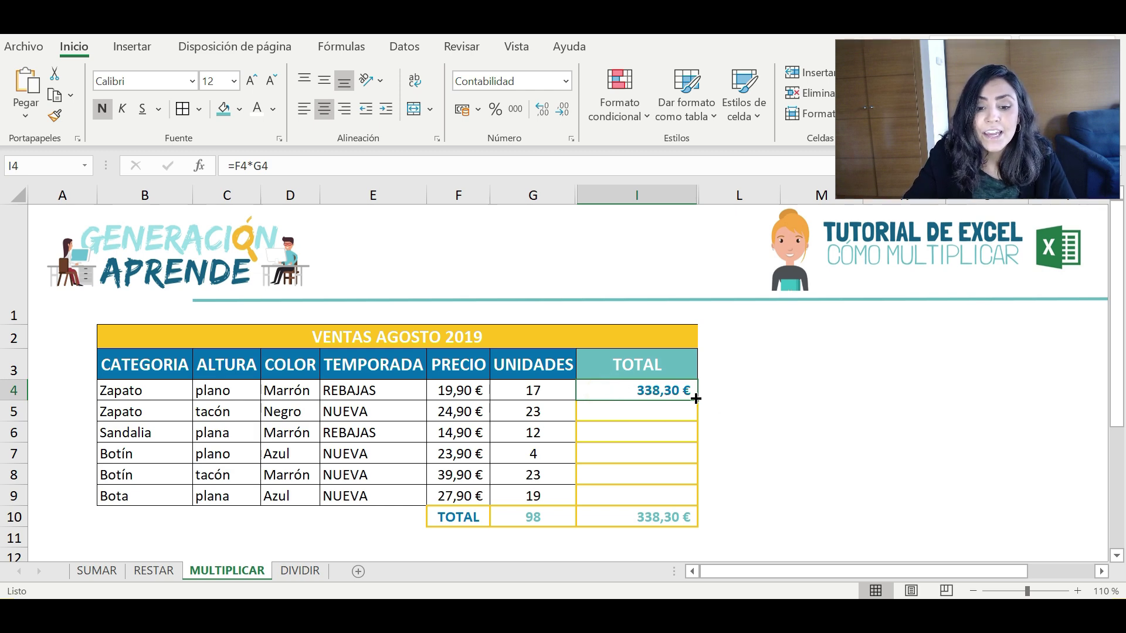
{"action": "left_click_drag", "start_coordinate": [697, 400], "coordinate": [697, 503]}
{"action": "left_click", "coordinate": [599, 384]}
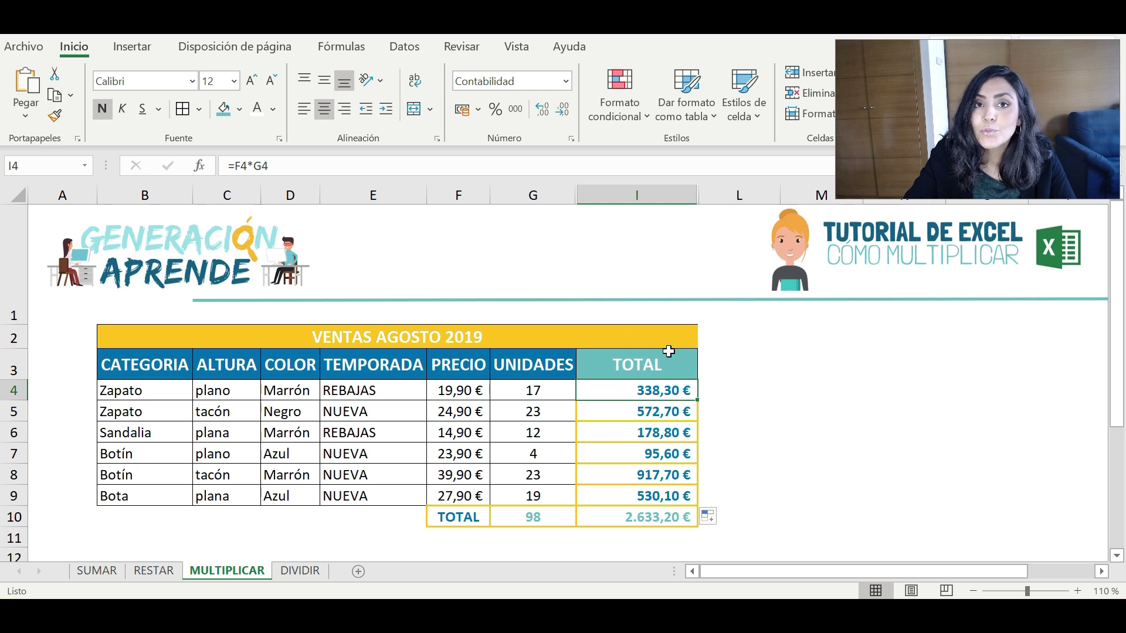
{"action": "left_click", "coordinate": [669, 516]}
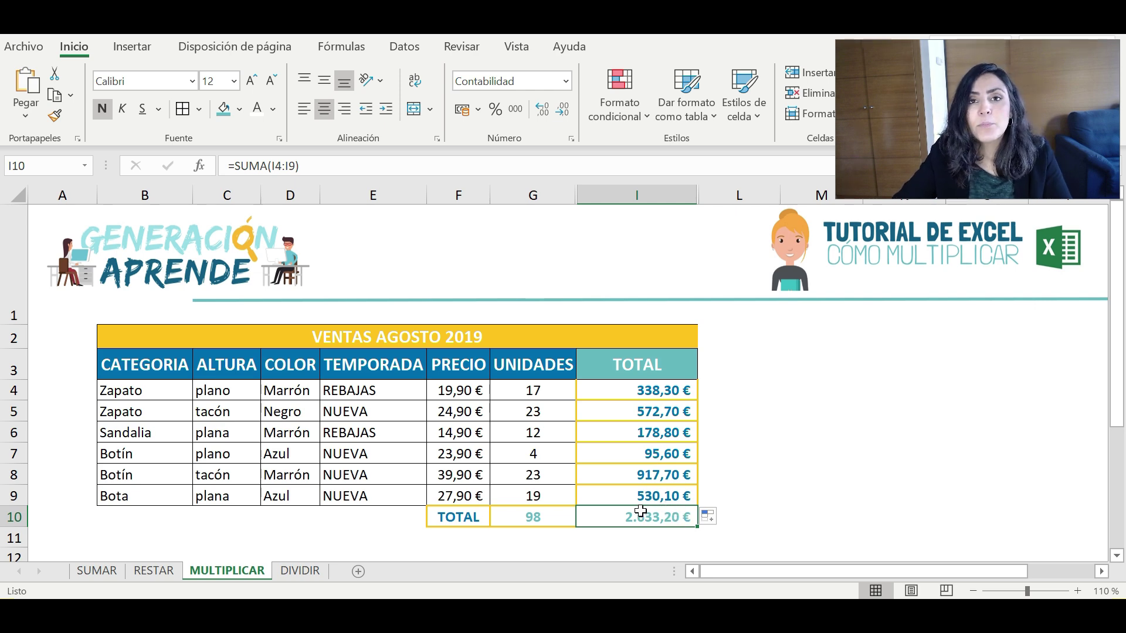
Change the second Zapato's units in G5 from 23 to 33 and check the updated grand total.
{"action": "left_click", "coordinate": [523, 416]}
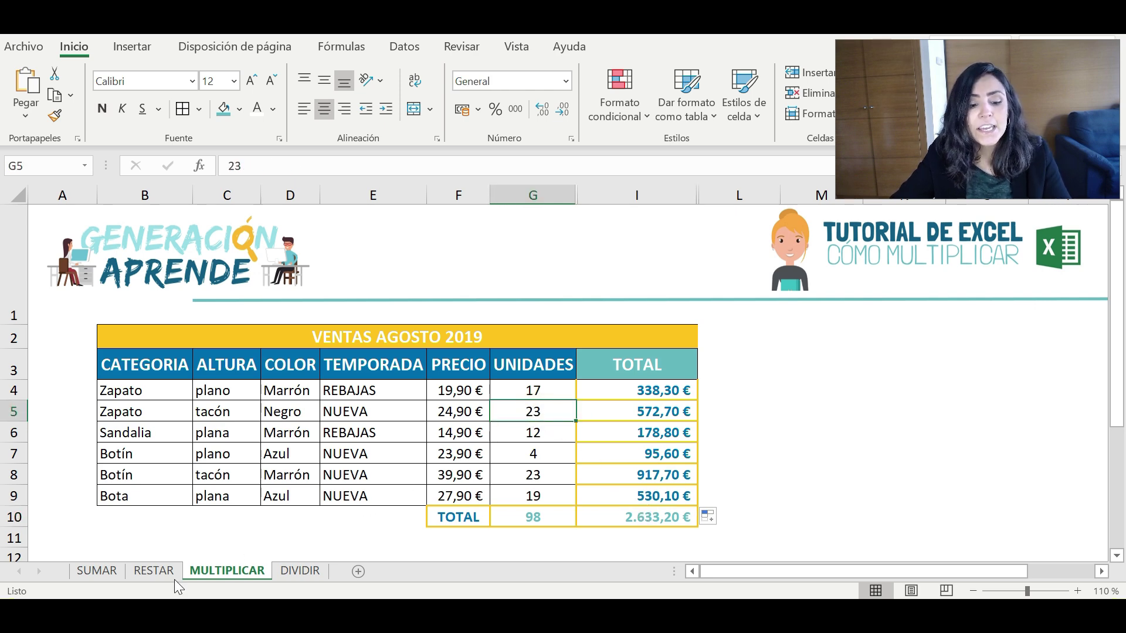
{"action": "type", "text": "33"}
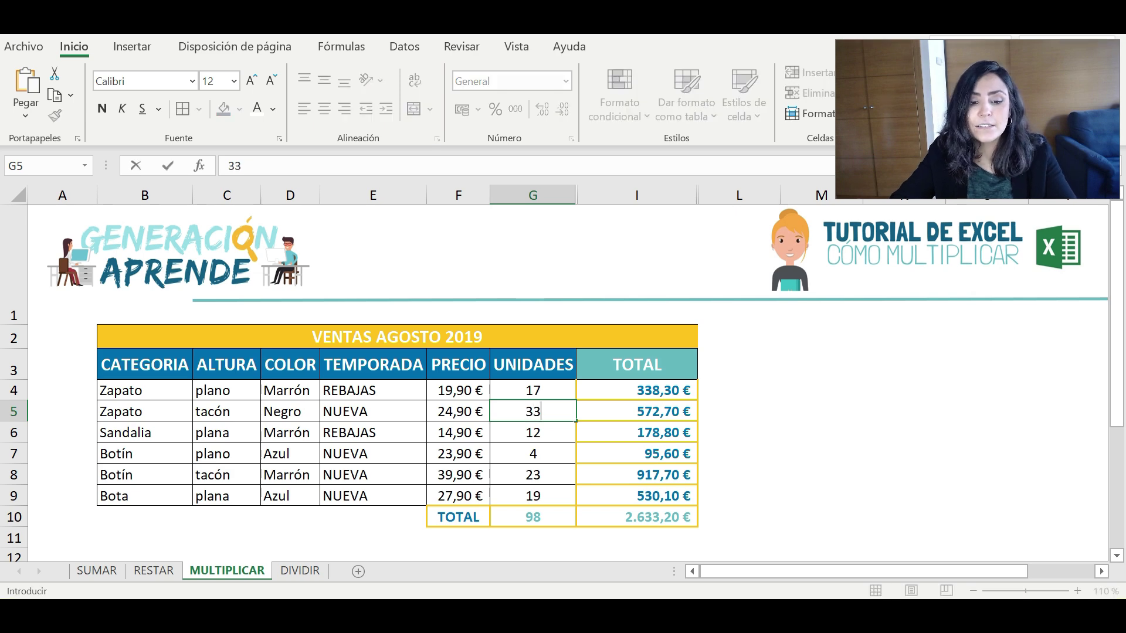
{"action": "left_click", "coordinate": [617, 414]}
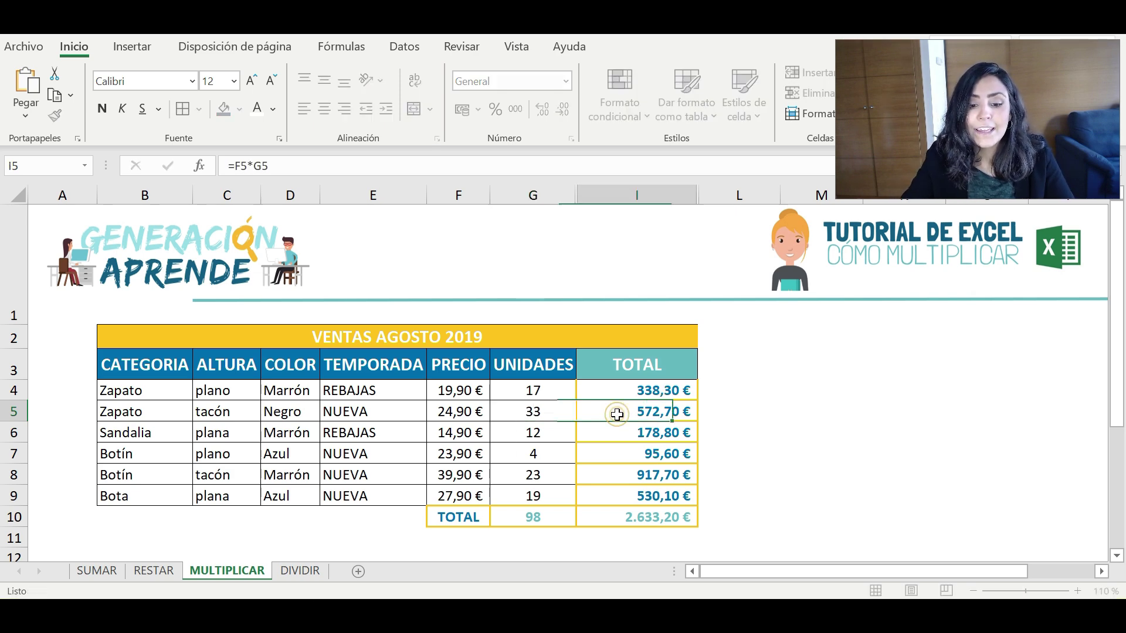
{"action": "left_click", "coordinate": [628, 518]}
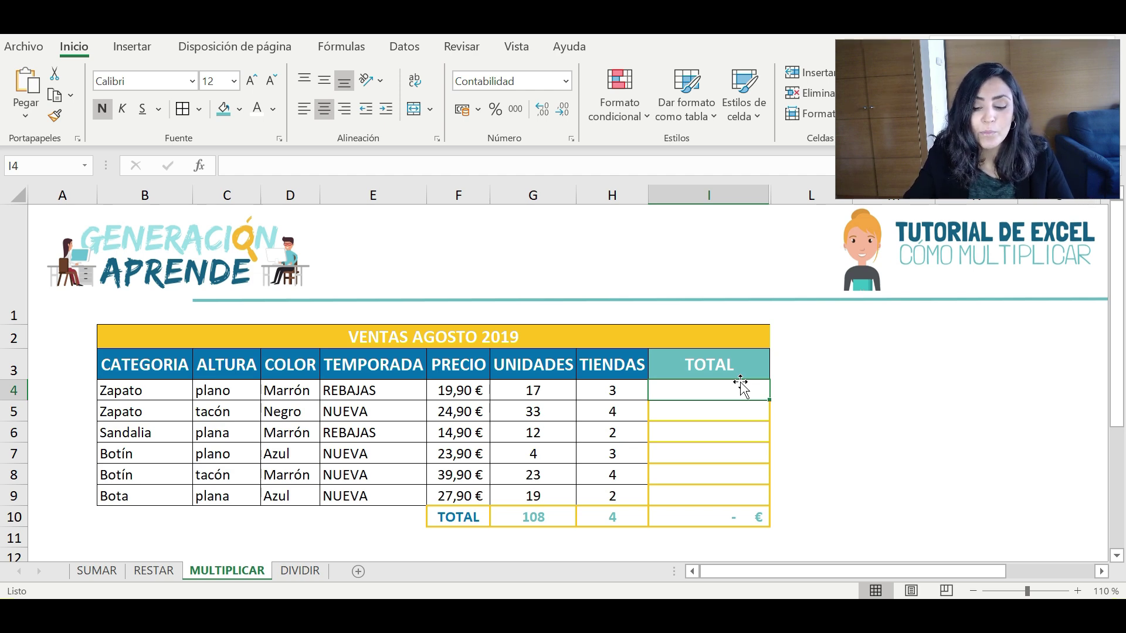
Enter =PRODUCTO(F4:H4) in I4 to multiply price, units and stores.
{"action": "type", "text": "="}
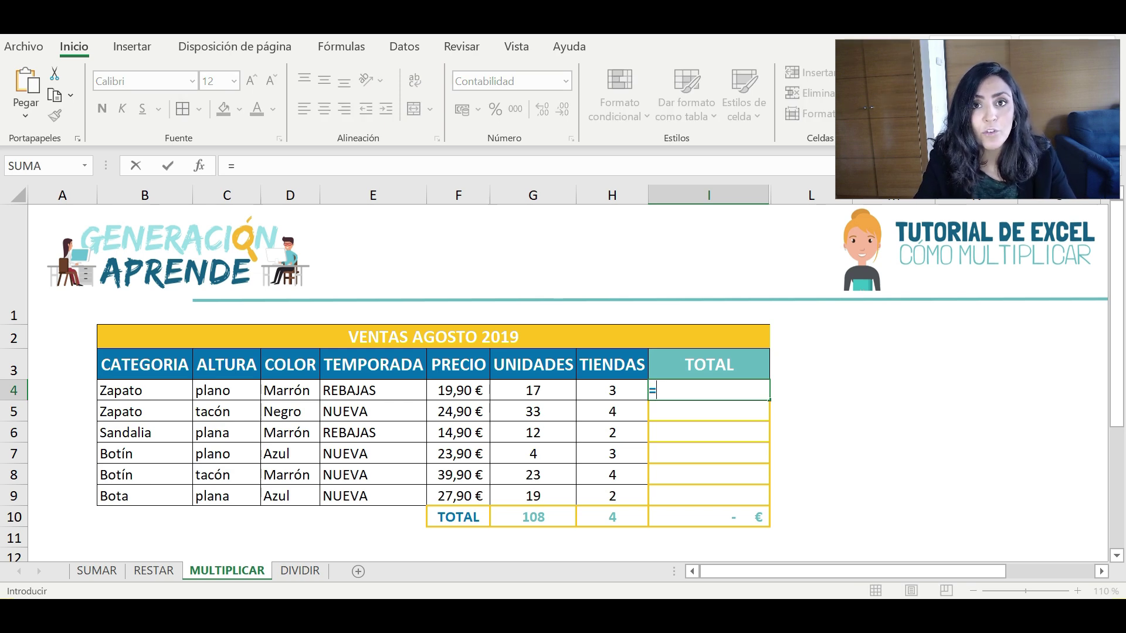
{"action": "type", "text": "PR"}
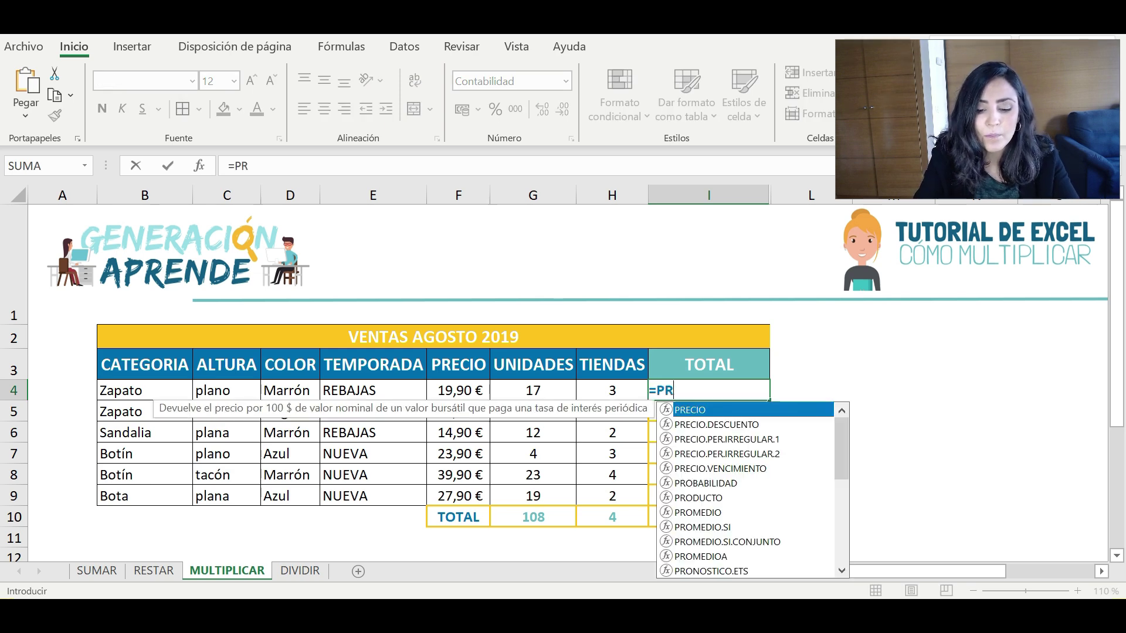
{"action": "type", "text": "ODUCTO"}
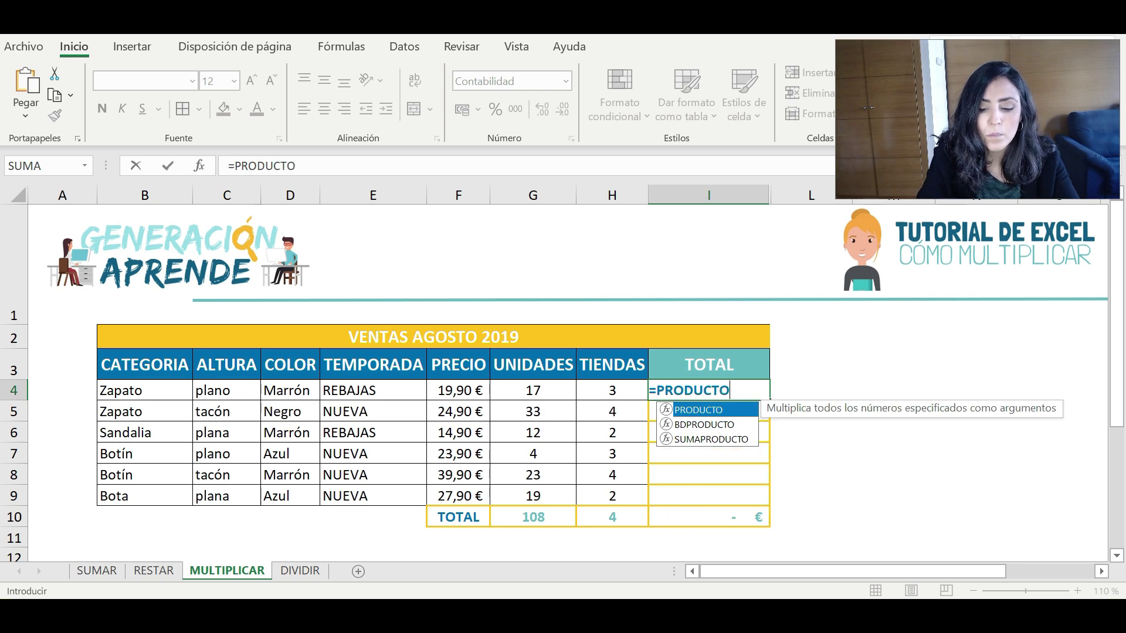
{"action": "type", "text": "("}
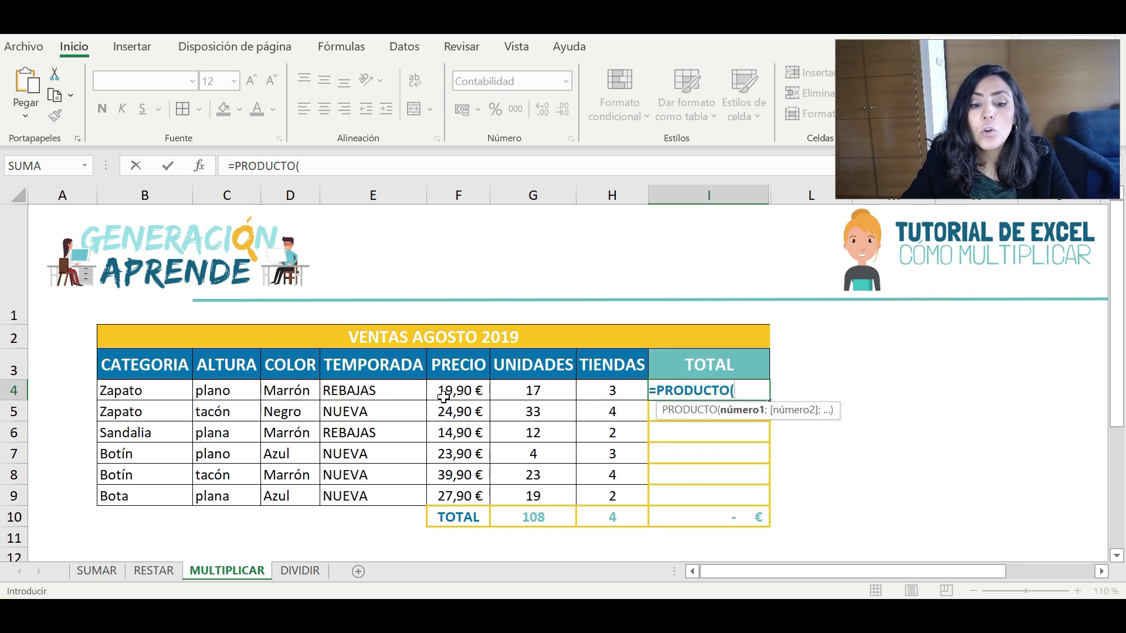
{"action": "left_click", "coordinate": [459, 389]}
{"action": "left_click_drag", "start_coordinate": [476, 388], "coordinate": [621, 391]}
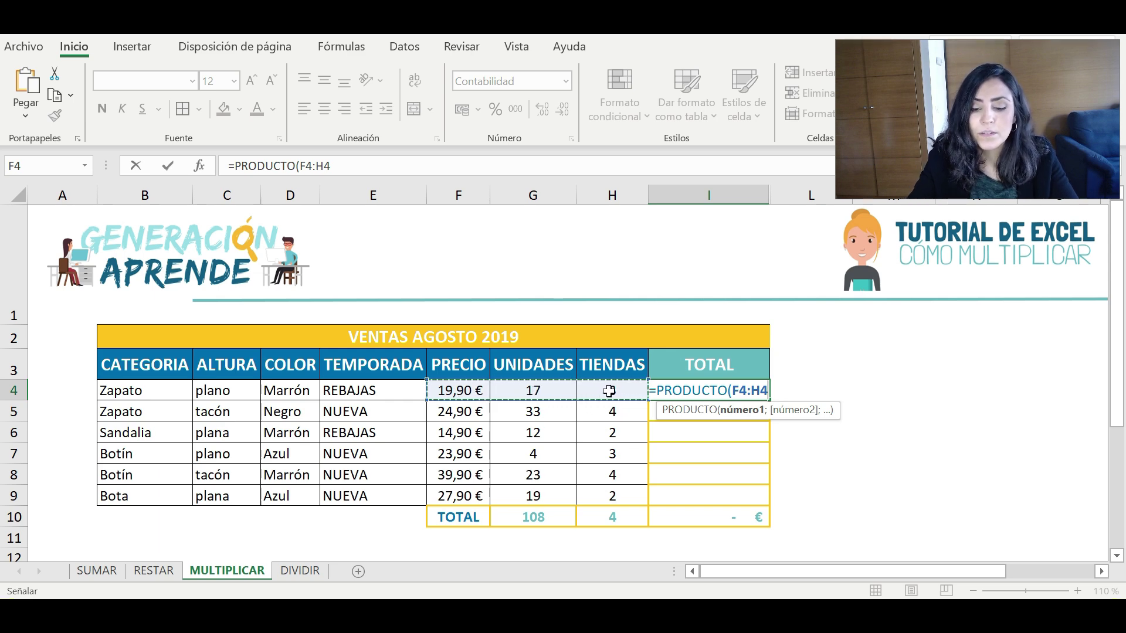
{"action": "type", "text": ")"}
{"action": "key", "text": "Return"}
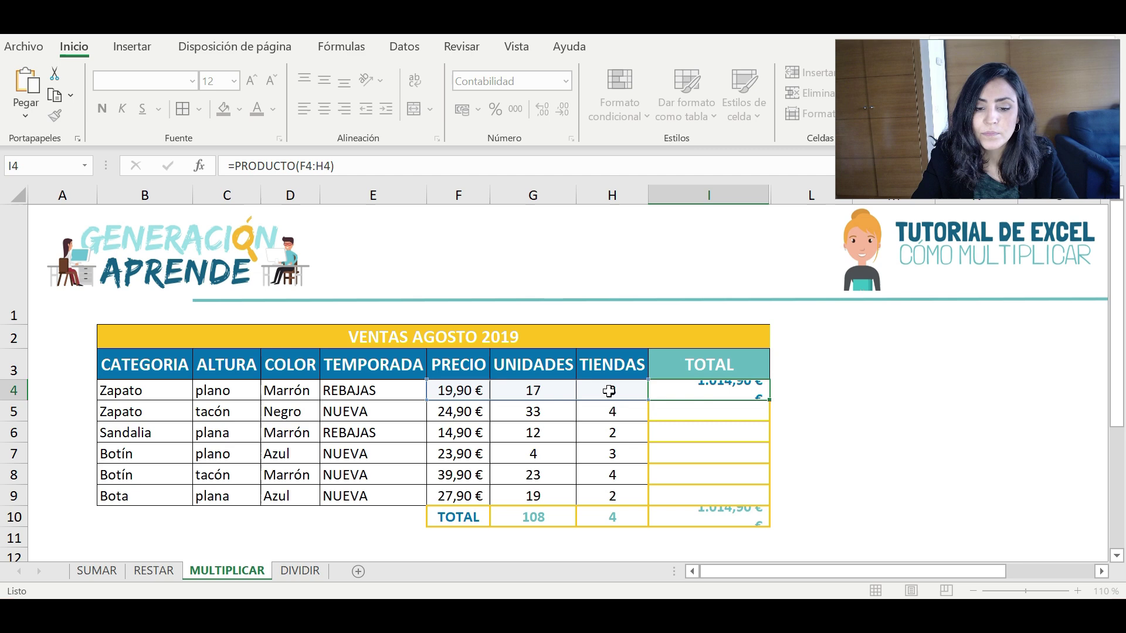
Check I4's 1.014,90 € result against its TIENDAS, UNIDADES and PRECIO values.
{"action": "left_click", "coordinate": [751, 392]}
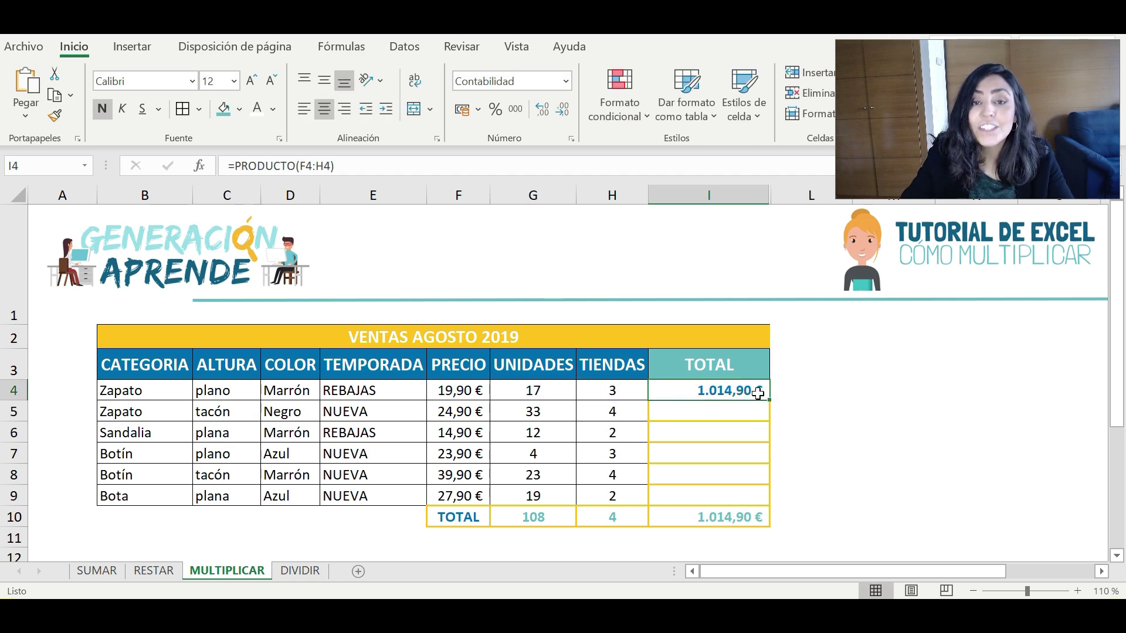
{"action": "left_click", "coordinate": [623, 394]}
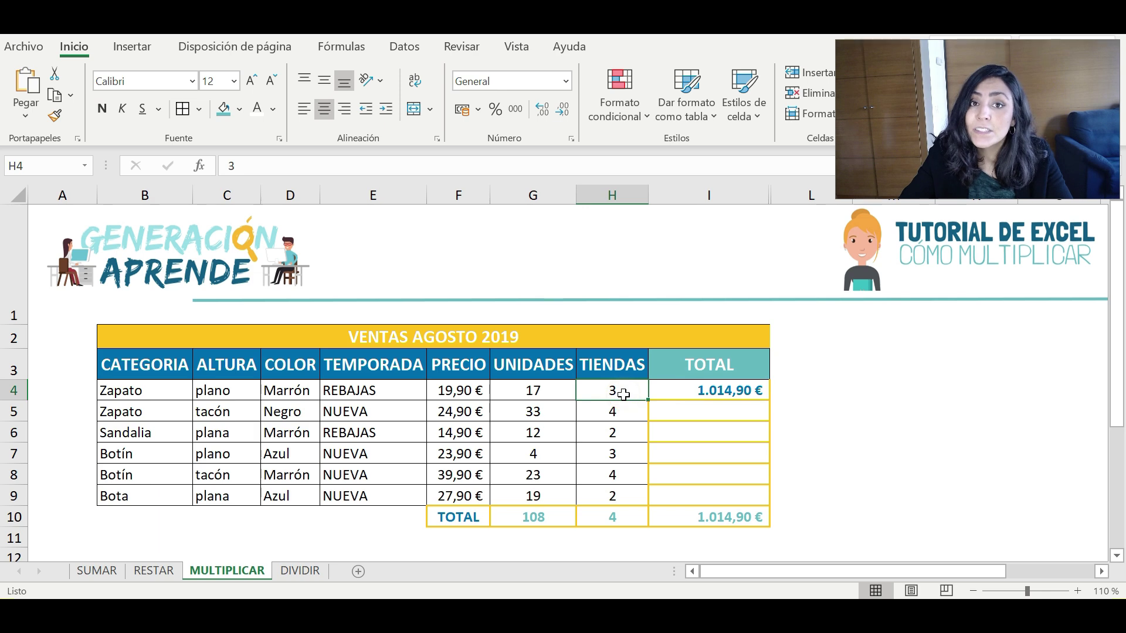
{"action": "left_click", "coordinate": [559, 395]}
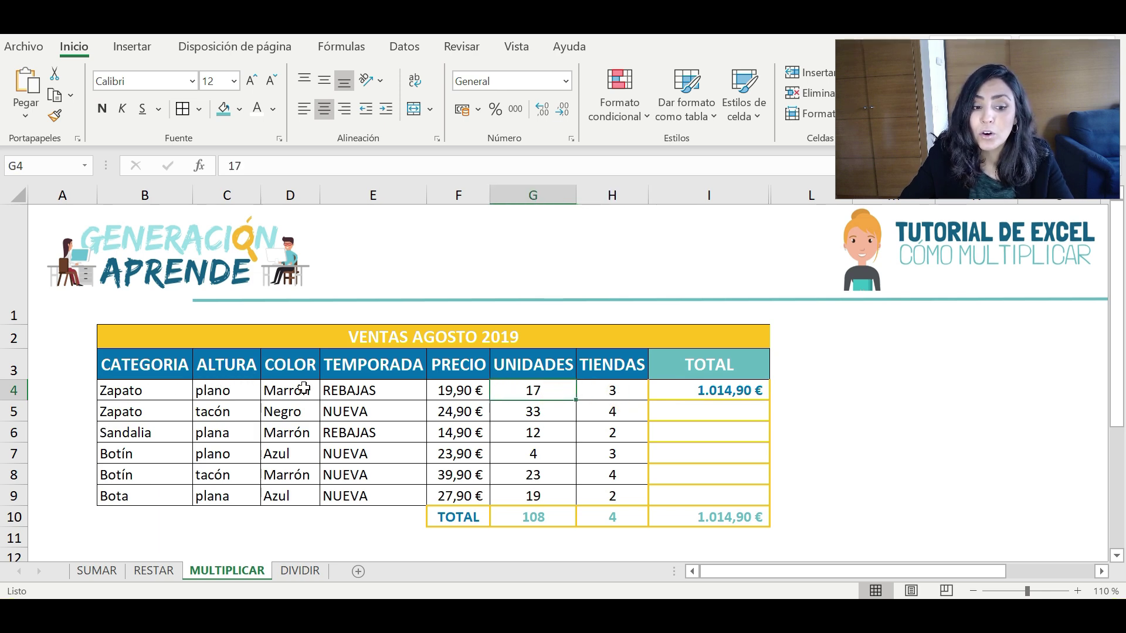
{"action": "left_click", "coordinate": [472, 391]}
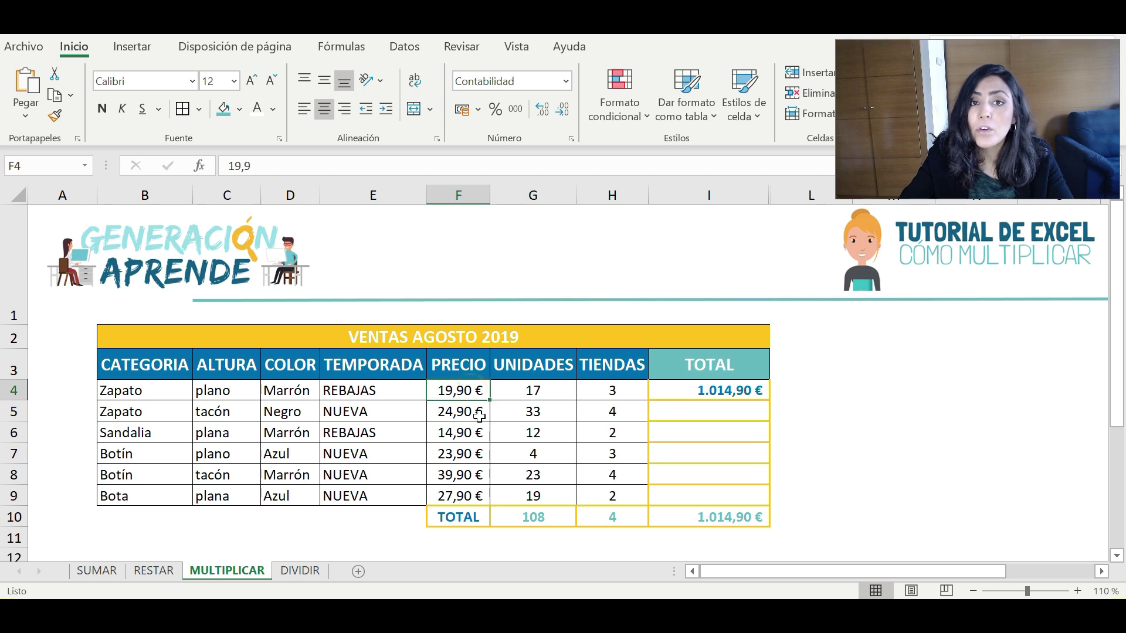
{"action": "left_click", "coordinate": [757, 391]}
Fill the PRODUCTO formula from I4 down through I9.
{"action": "mouse_move", "coordinate": [769, 399]}
{"action": "left_mouse_down"}
{"action": "mouse_move", "coordinate": [788, 473]}
{"action": "mouse_move", "coordinate": [773, 502]}
{"action": "left_mouse_up"}
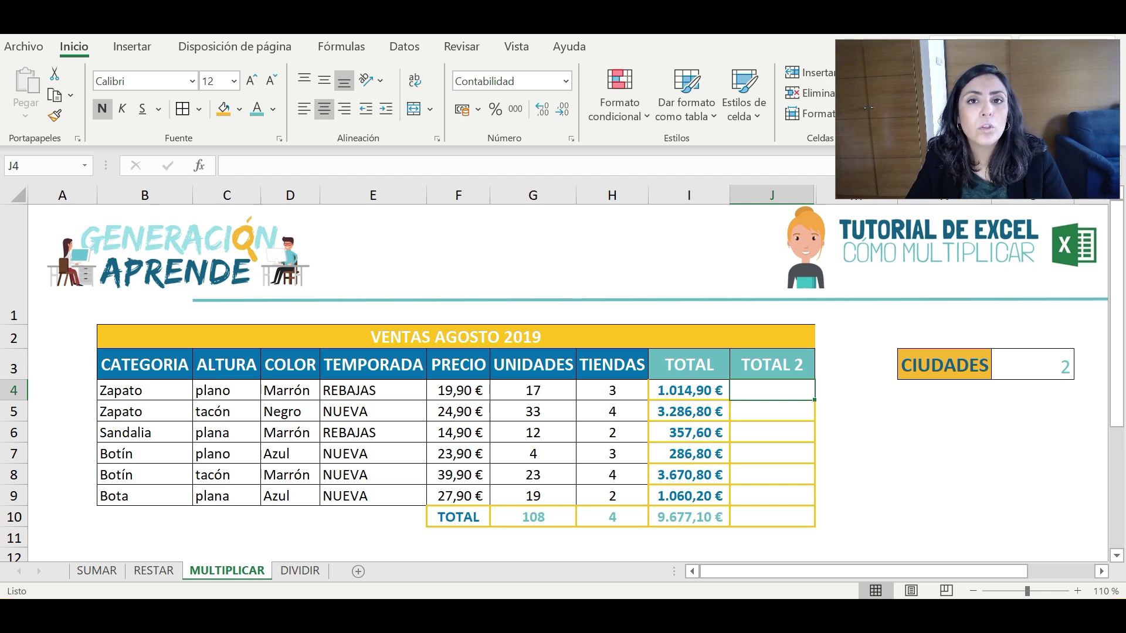
Enter =I4*O3 in J4 for TOTAL 2 and copy it down to J6.
{"action": "left_click_drag", "start_coordinate": [925, 364], "coordinate": [1032, 366]}
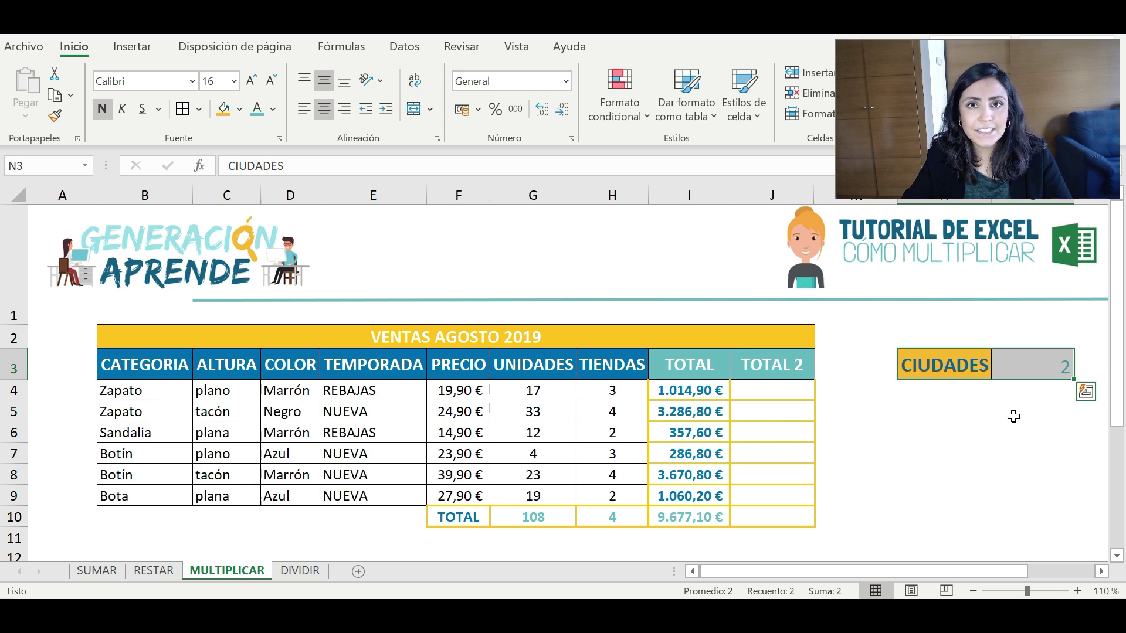
{"action": "left_click", "coordinate": [779, 390]}
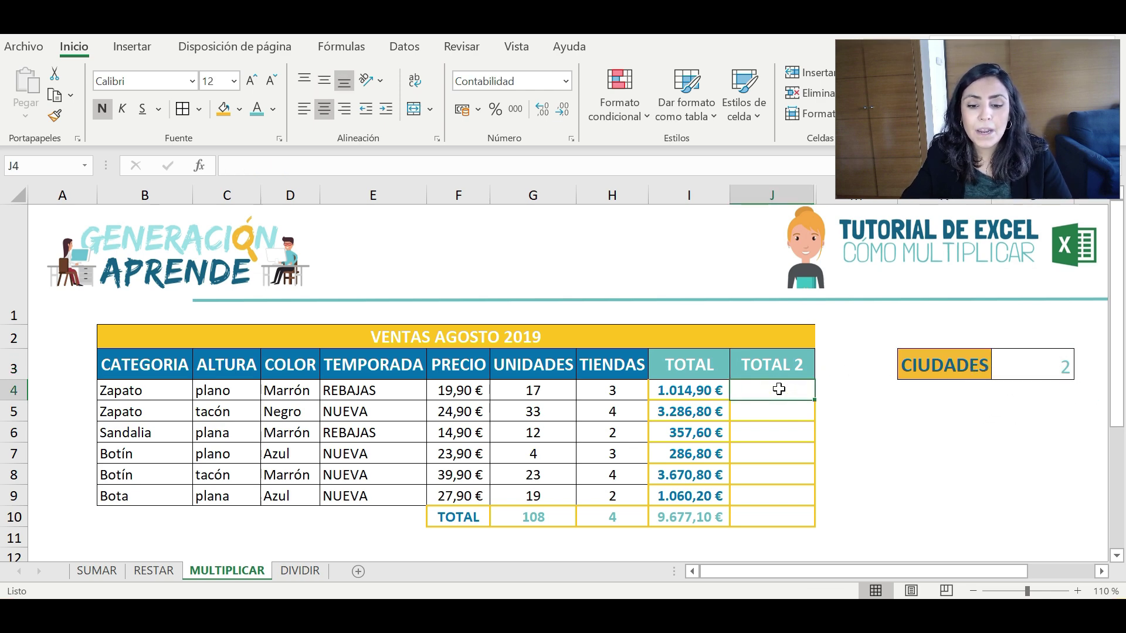
{"action": "type", "text": "="}
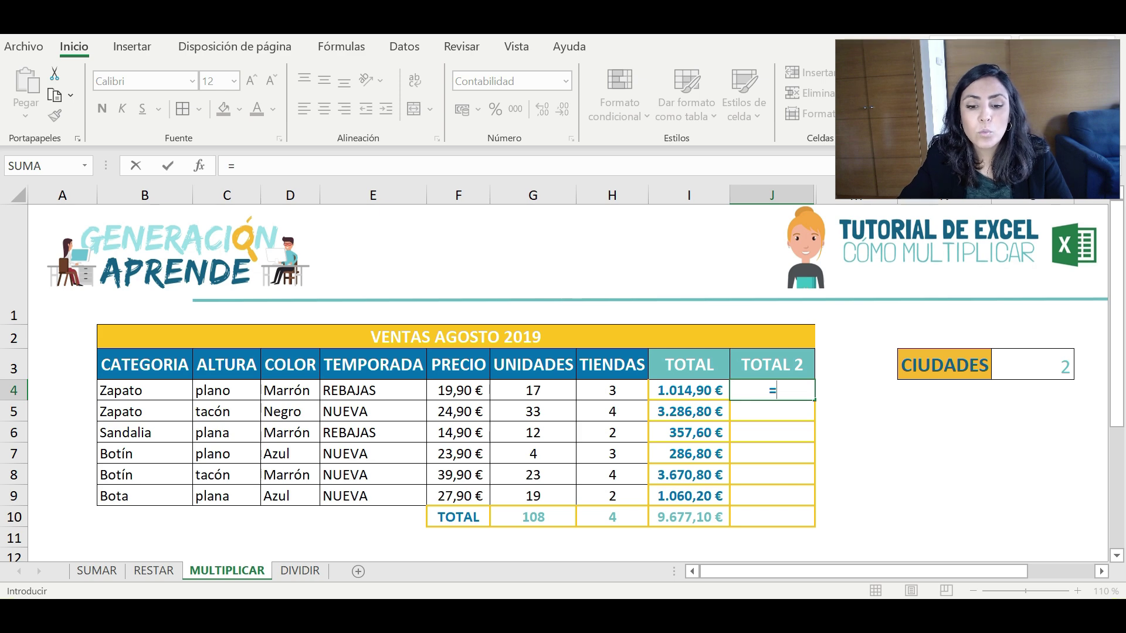
{"action": "left_click", "coordinate": [692, 386]}
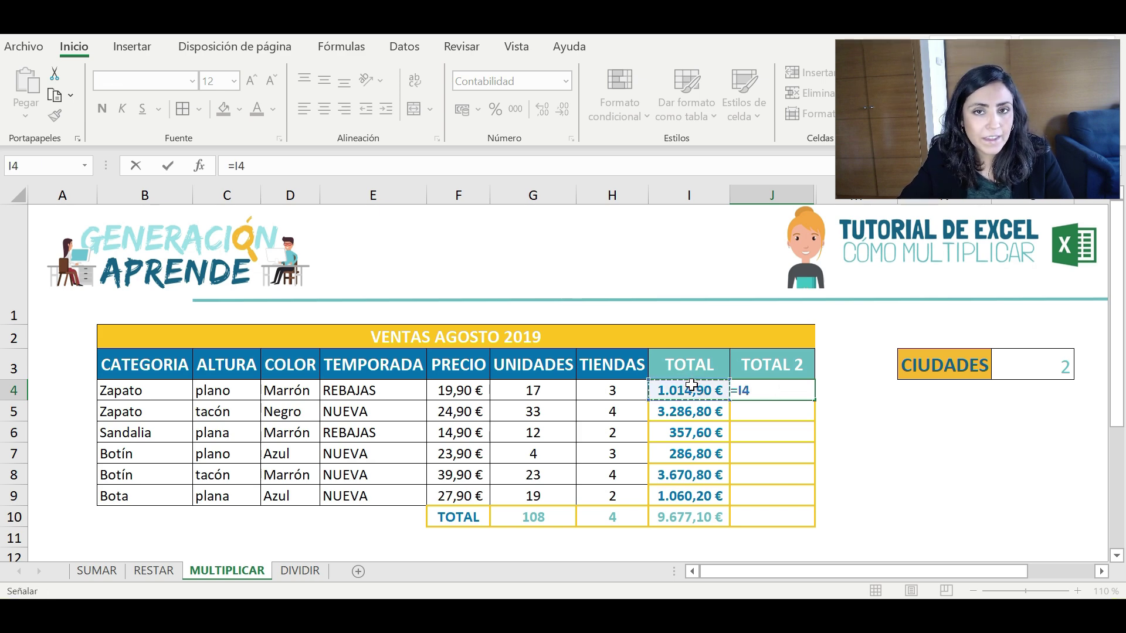
{"action": "type", "text": "+"}
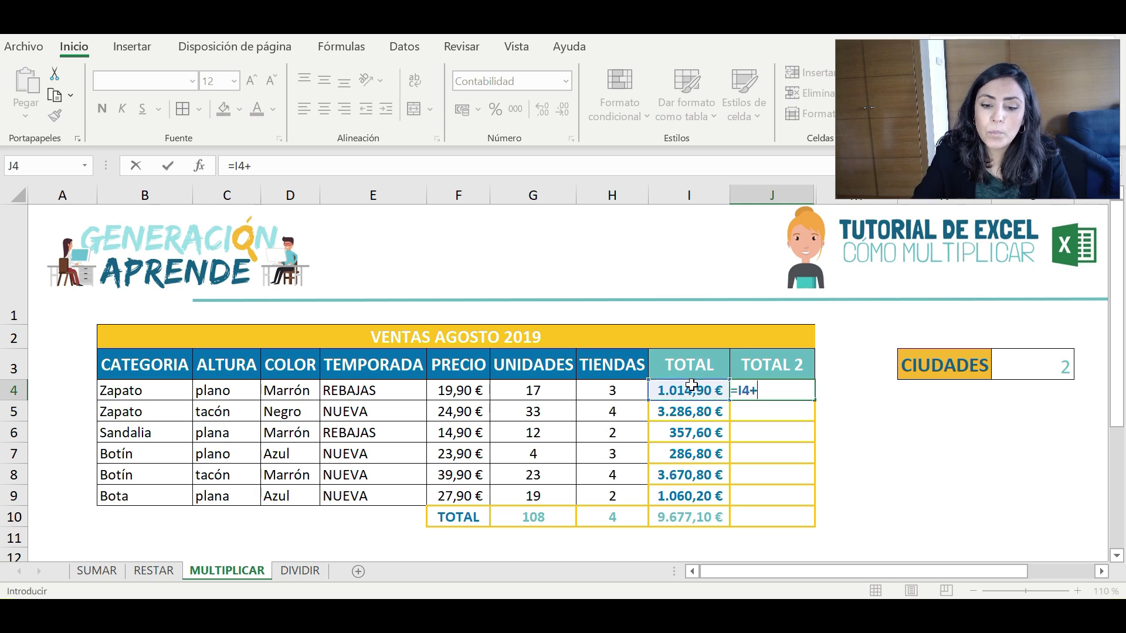
{"action": "key", "text": "BackSpace"}
{"action": "type", "text": "*"}
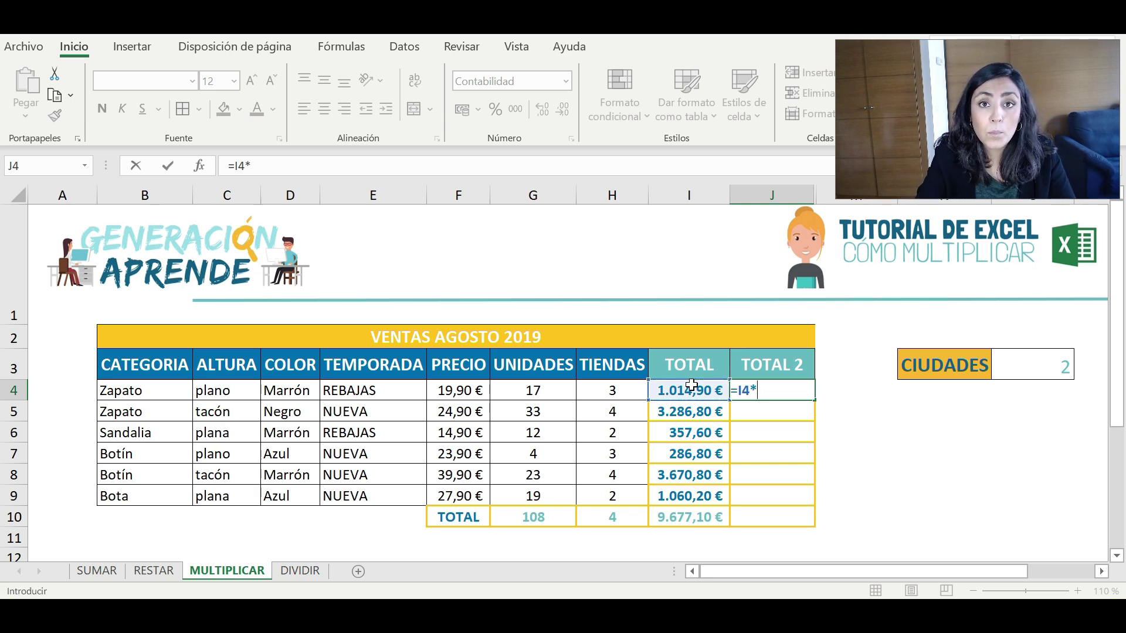
{"action": "left_click", "coordinate": [1051, 361]}
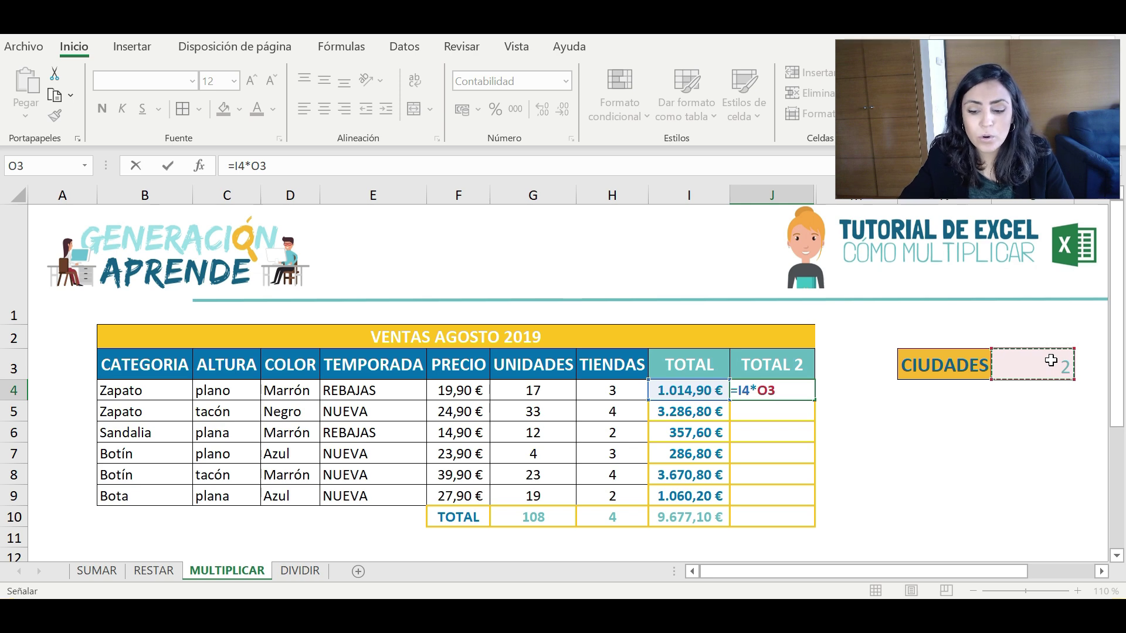
{"action": "key", "text": "Return"}
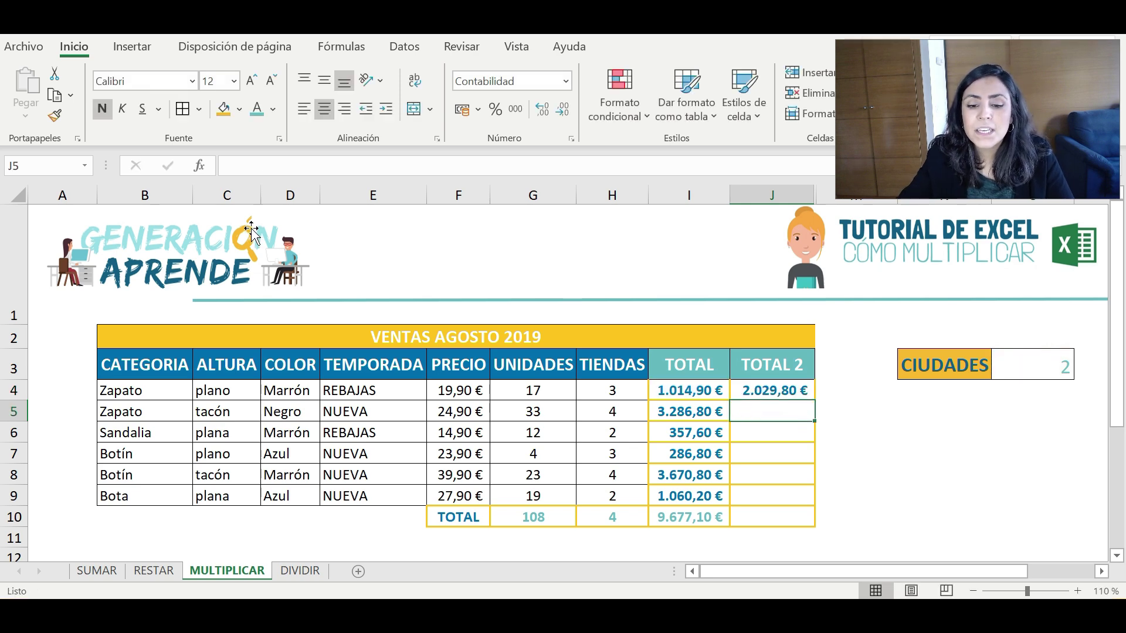
{"action": "left_click", "coordinate": [778, 395]}
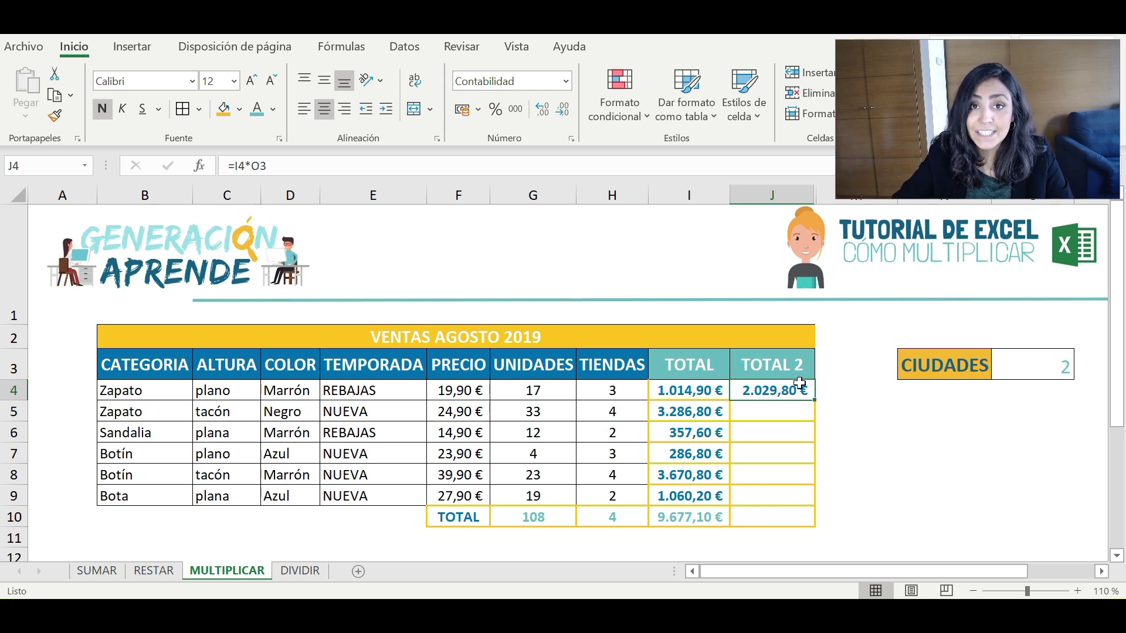
{"action": "left_click_drag", "start_coordinate": [814, 400], "coordinate": [798, 431]}
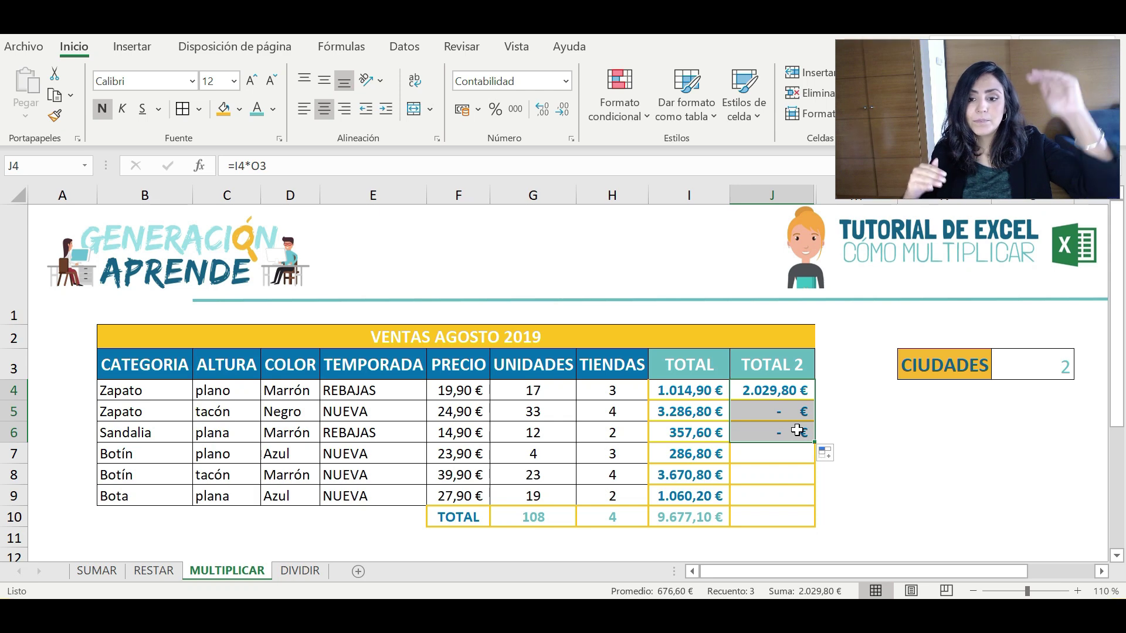
Undo the fill, change J4 to =I4*$O$3, and fill it down through row 10.
{"action": "key", "text": "ctrl+z"}
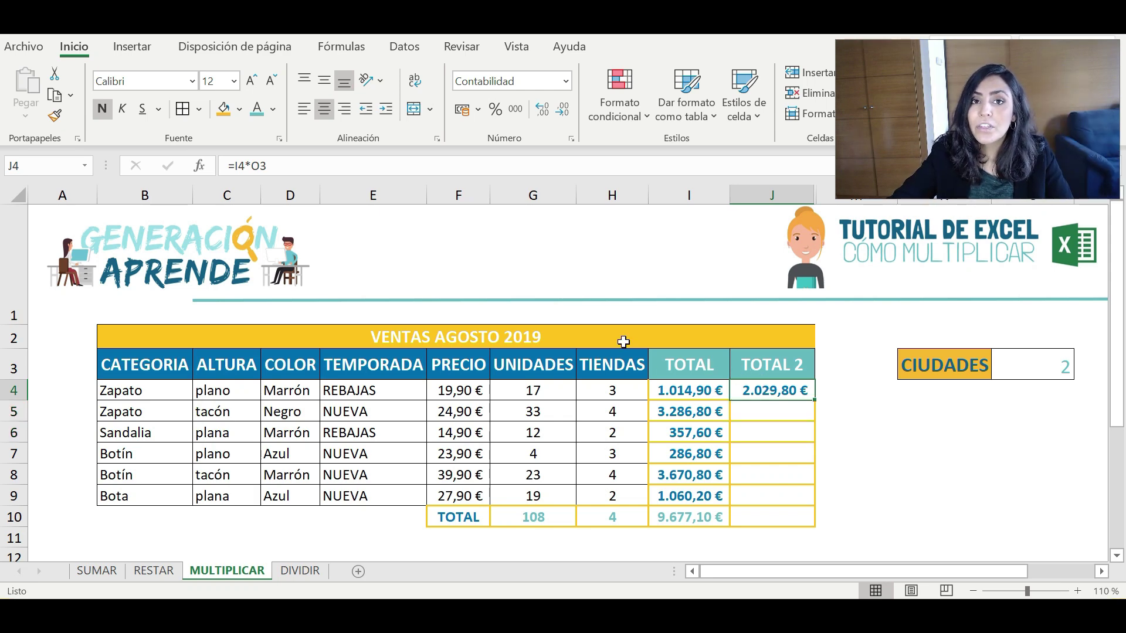
{"action": "key", "text": "F2"}
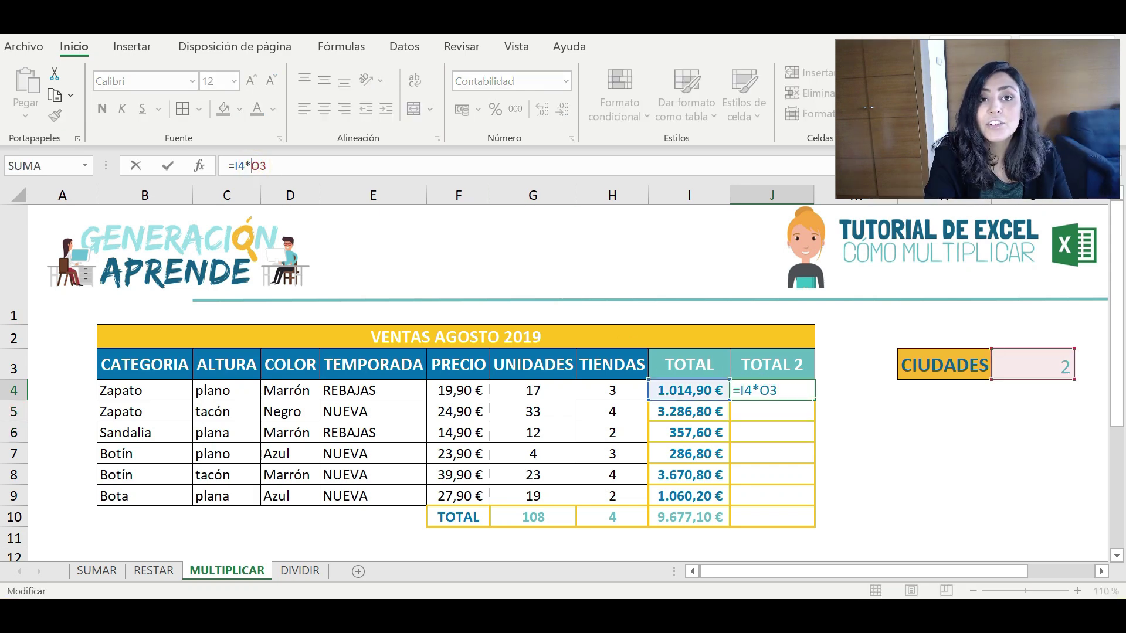
{"action": "key", "text": "F4"}
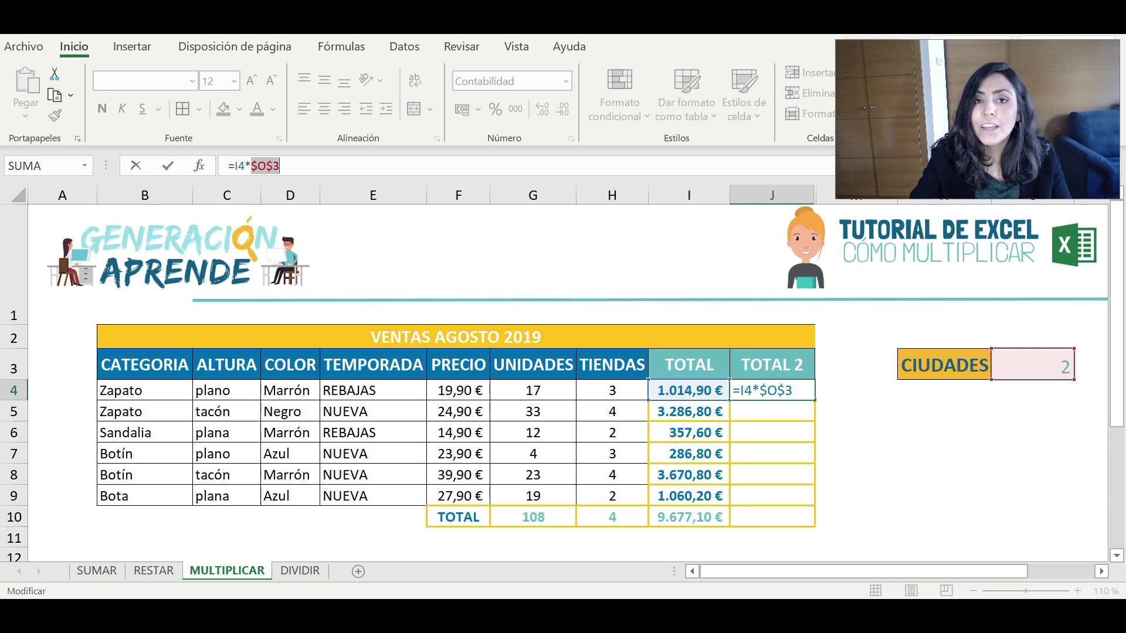
{"action": "key", "text": "Return"}
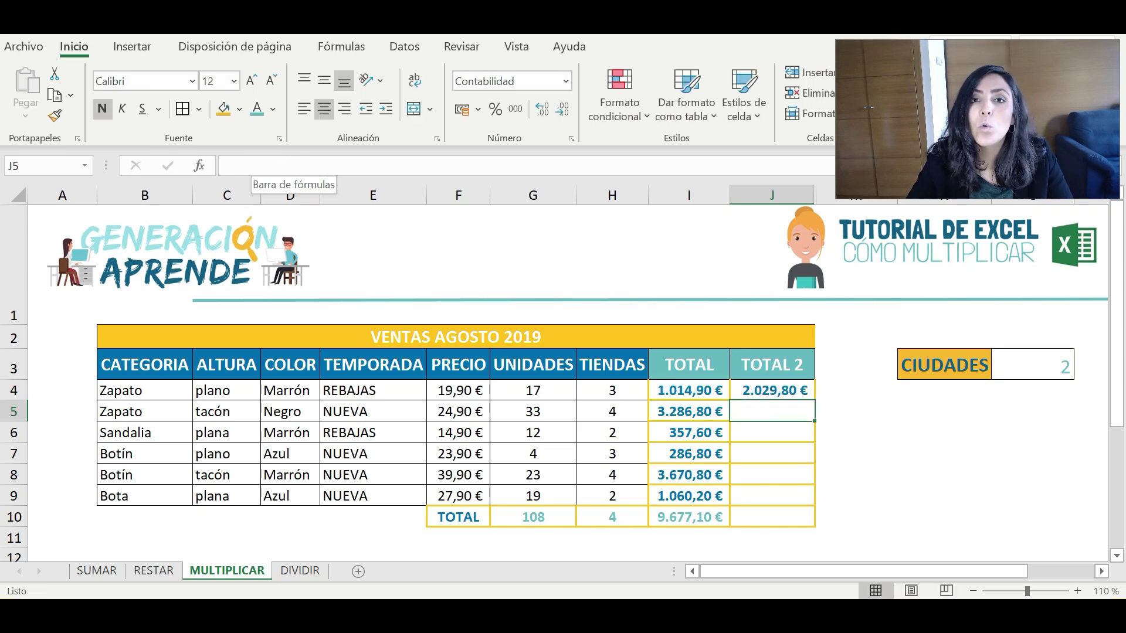
{"action": "key", "text": "Up"}
{"action": "key", "text": "F2"}
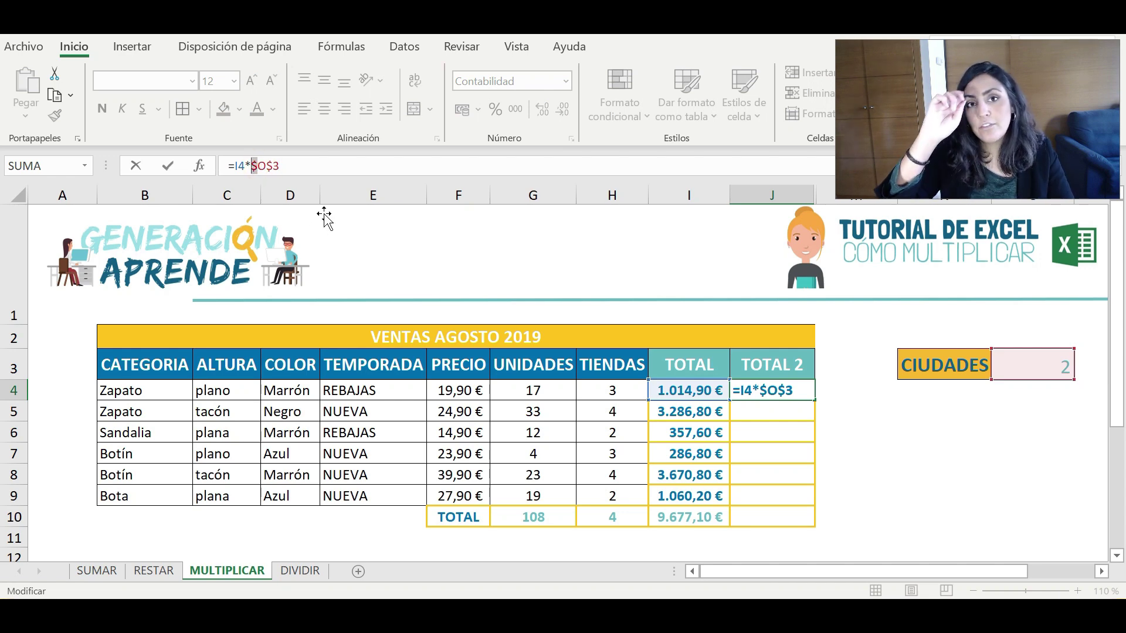
{"action": "key", "text": "ctrl+Return"}
{"action": "left_click_drag", "start_coordinate": [818, 403], "coordinate": [804, 516]}
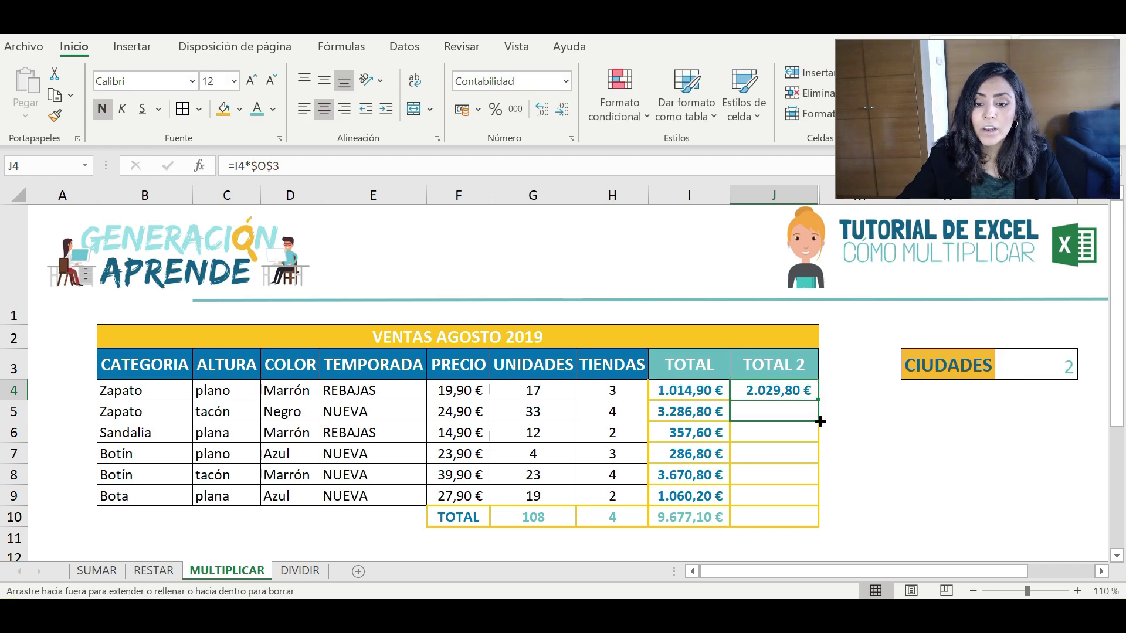
Check the copied TOTAL 2 formulas in J5–J7 and their fixed $O$3 reference.
{"action": "left_click", "coordinate": [777, 408]}
{"action": "left_click", "coordinate": [778, 431]}
{"action": "left_click", "coordinate": [777, 452]}
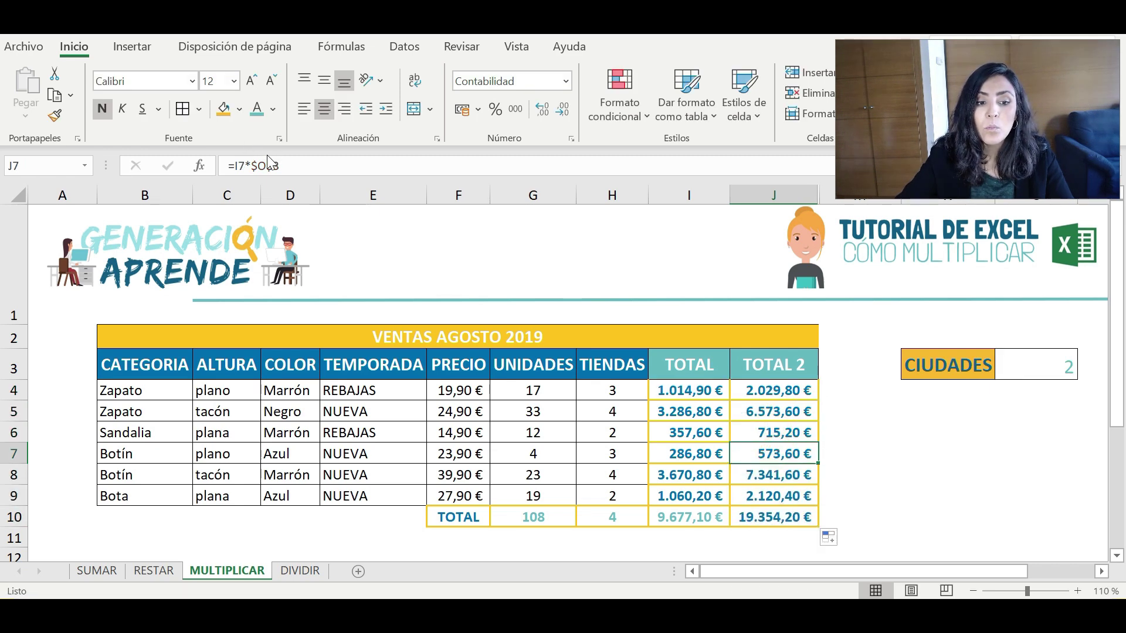
{"action": "left_click", "coordinate": [254, 166]}
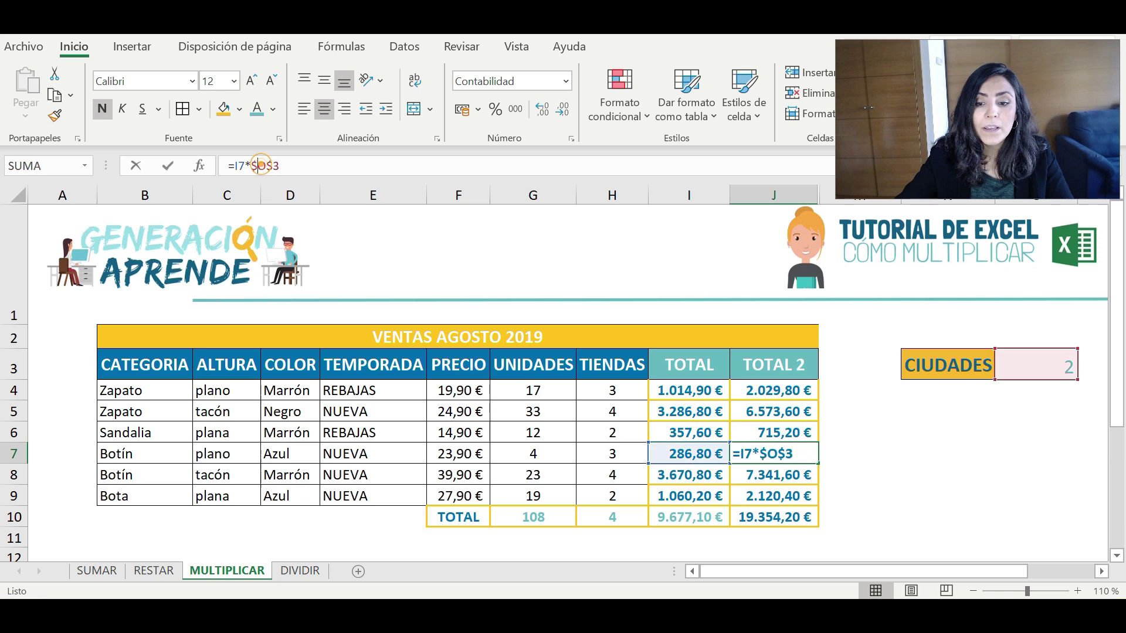
{"action": "left_click", "coordinate": [1035, 366]}
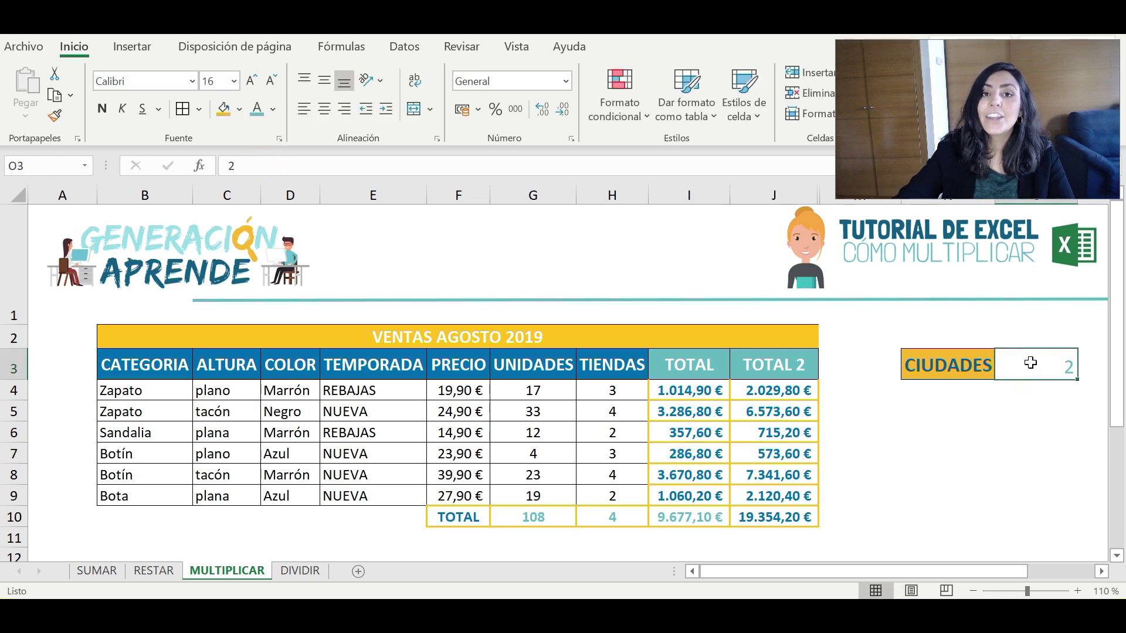
{"action": "left_click", "coordinate": [788, 363]}
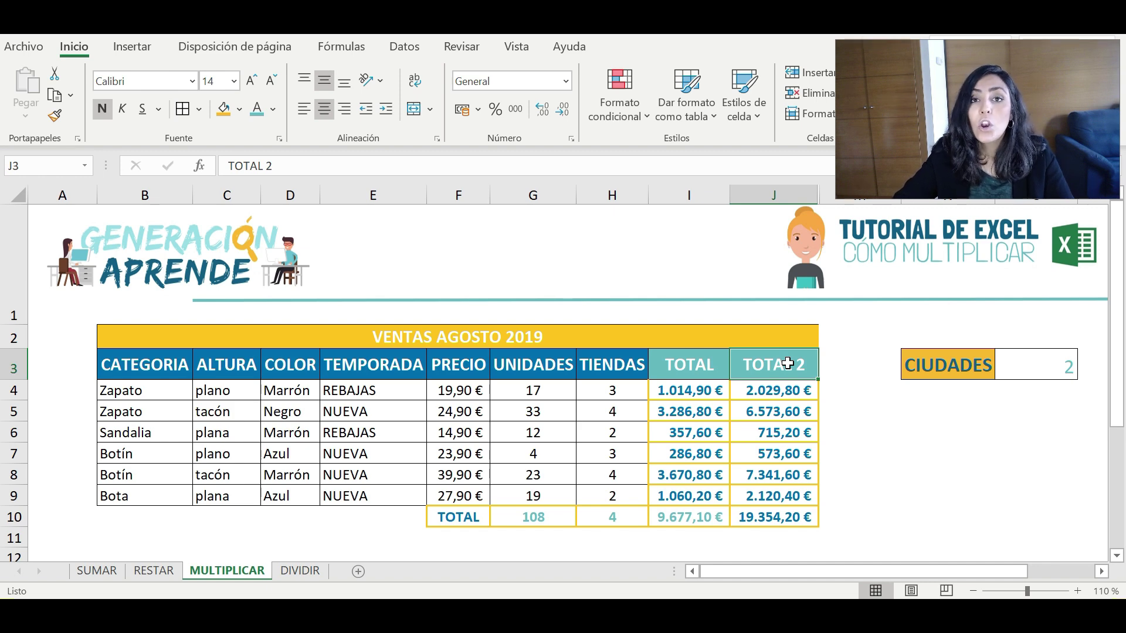
Change the CIUDADES value in O3 from 2 to 3.
{"action": "left_click", "coordinate": [1047, 358]}
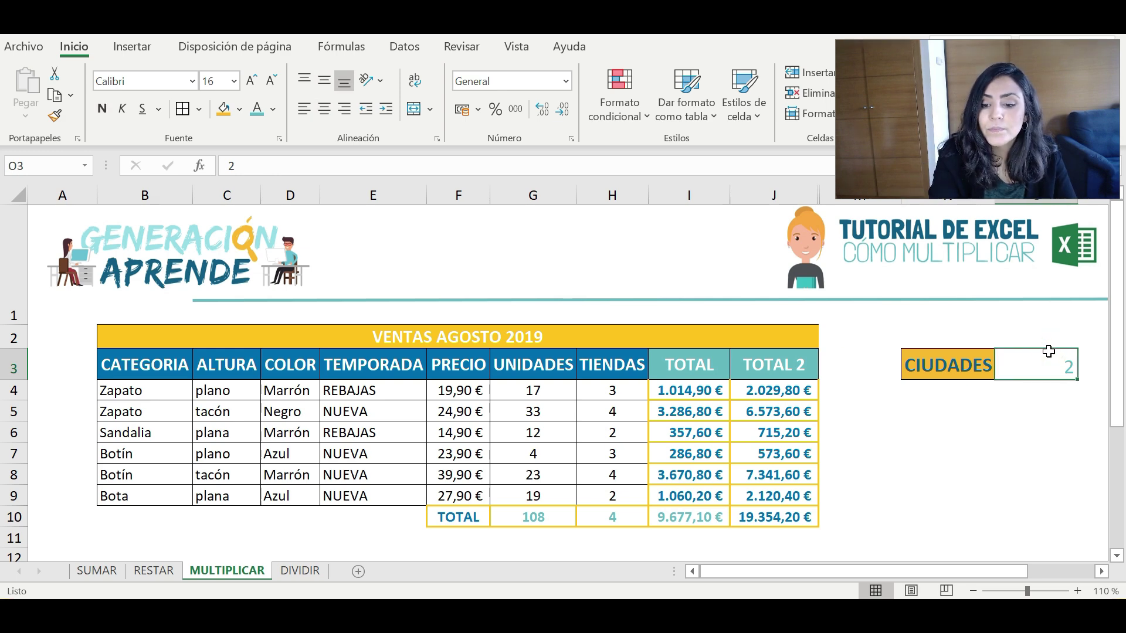
{"action": "type", "text": "3"}
{"action": "key", "text": "Return"}
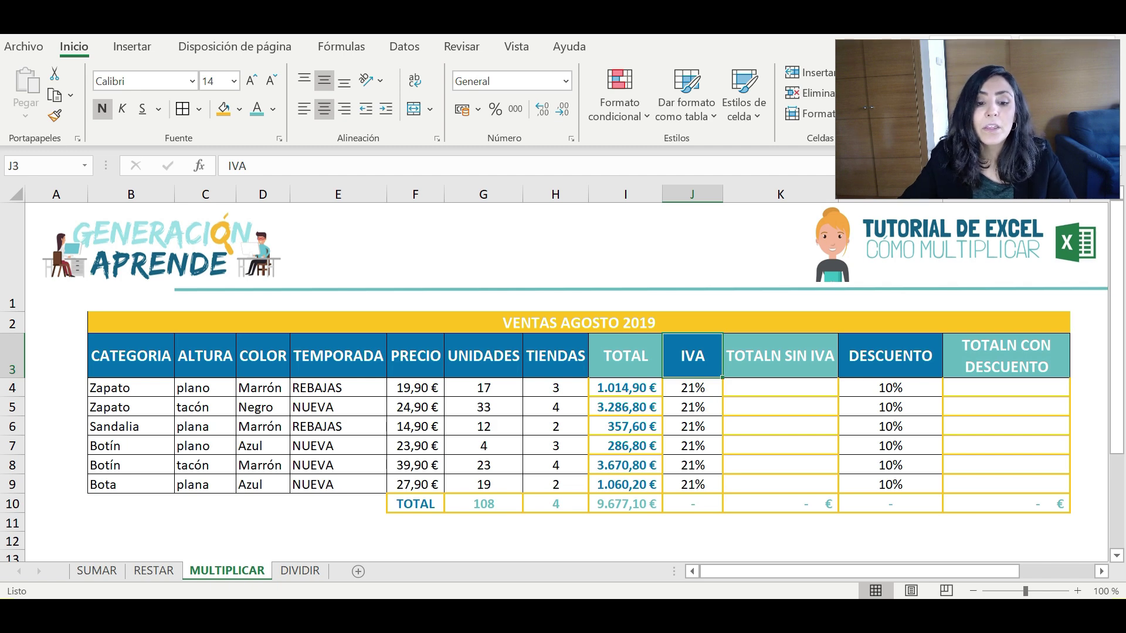
Select the PRECIO values, then pick the first TOTALN SIN IVA cell K4.
{"action": "left_click_drag", "start_coordinate": [416, 356], "coordinate": [415, 484]}
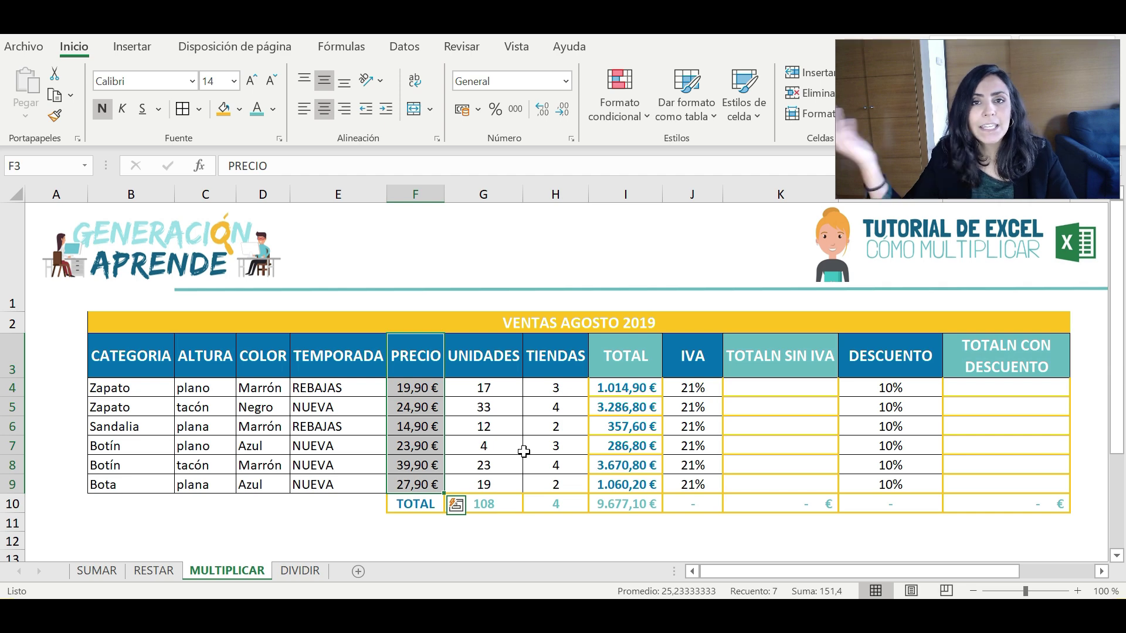
{"action": "left_click", "coordinate": [795, 393]}
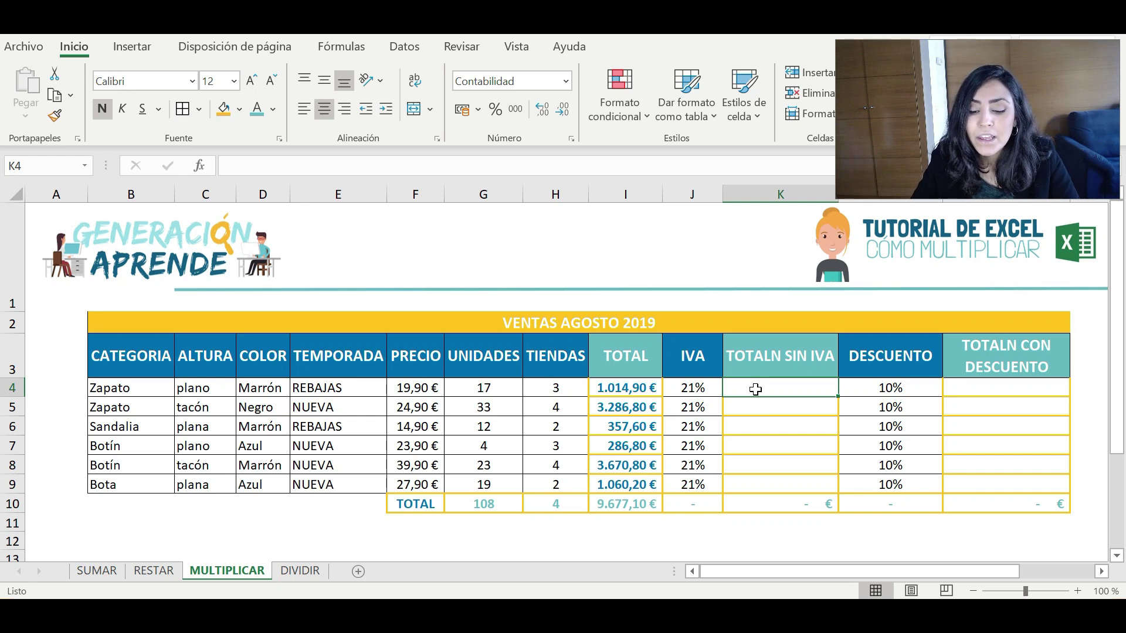
Enter =I4*(1+J4) in K4 so the first TOTALN SIN IVA shows 1.228,03 €.
{"action": "type", "text": "="}
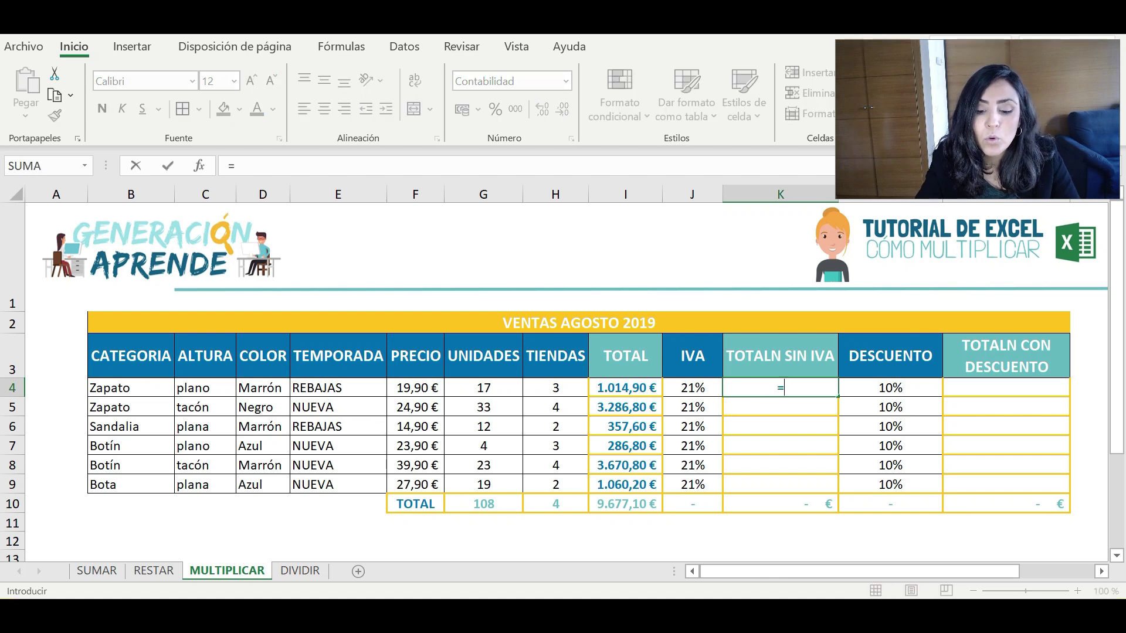
{"action": "left_click", "coordinate": [621, 388]}
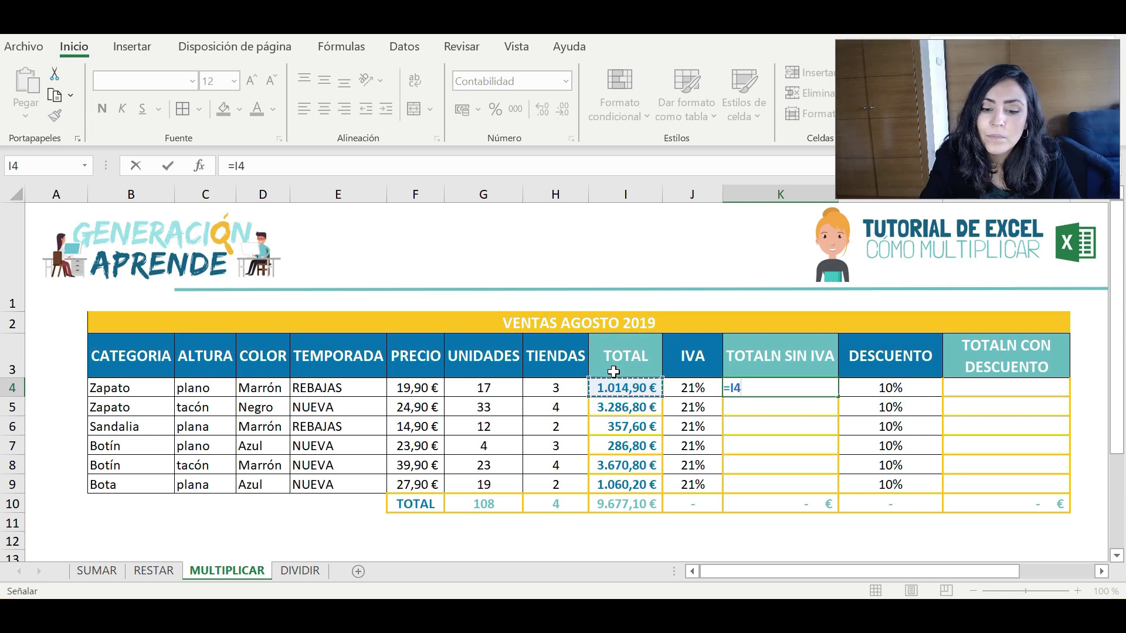
{"action": "type", "text": "*"}
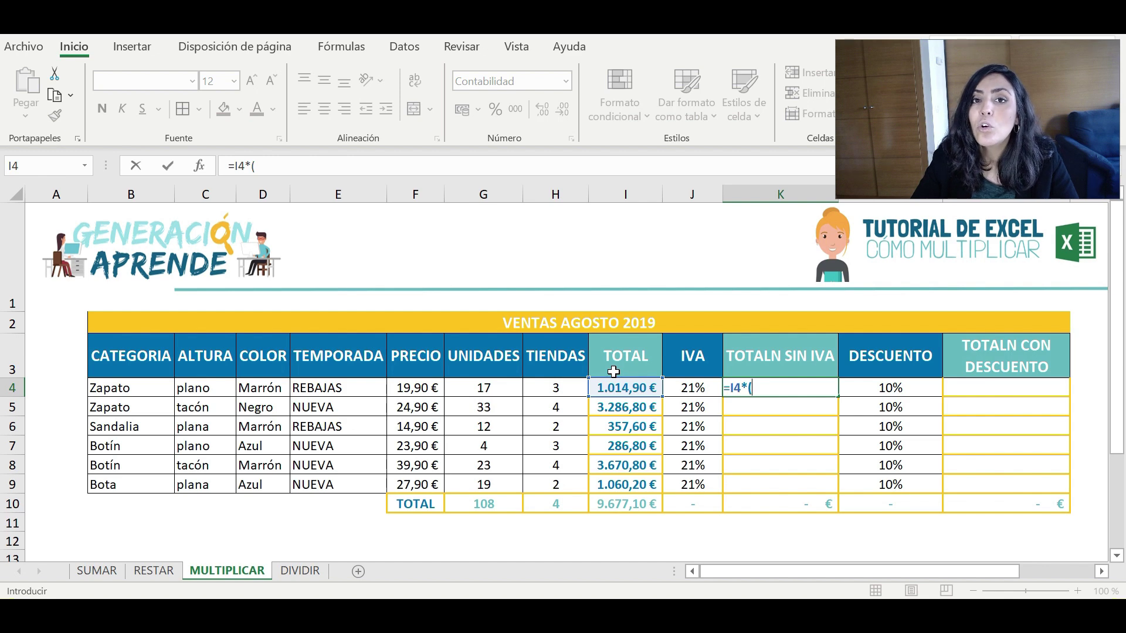
{"action": "type", "text": "1+"}
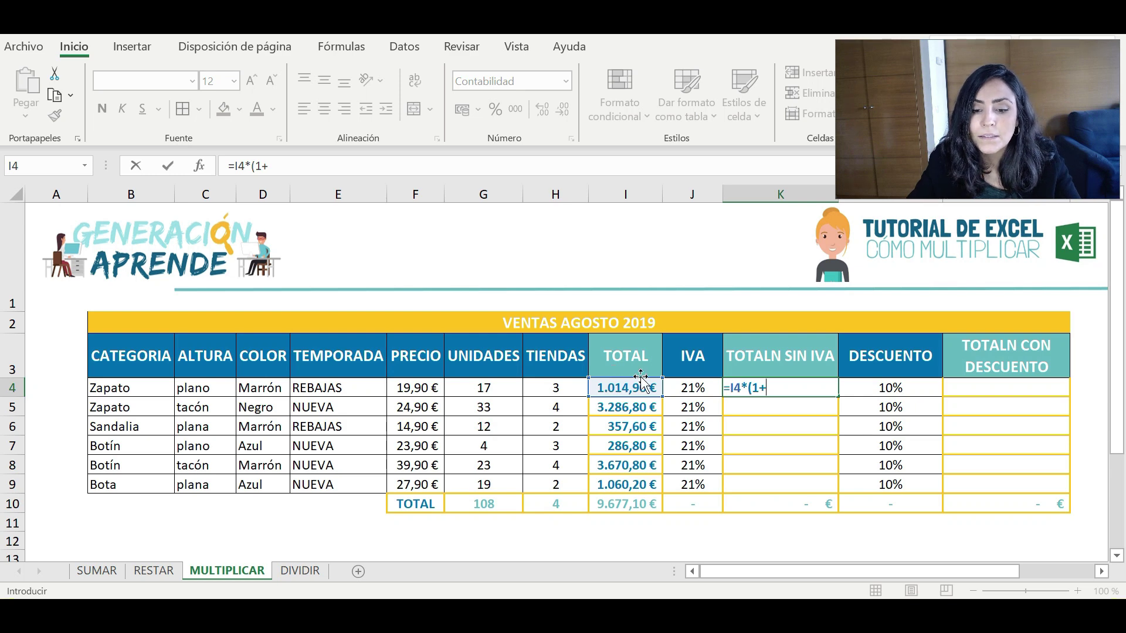
{"action": "left_click", "coordinate": [693, 385]}
{"action": "type", "text": ")"}
{"action": "key", "text": "Return"}
{"action": "key", "text": "Up"}
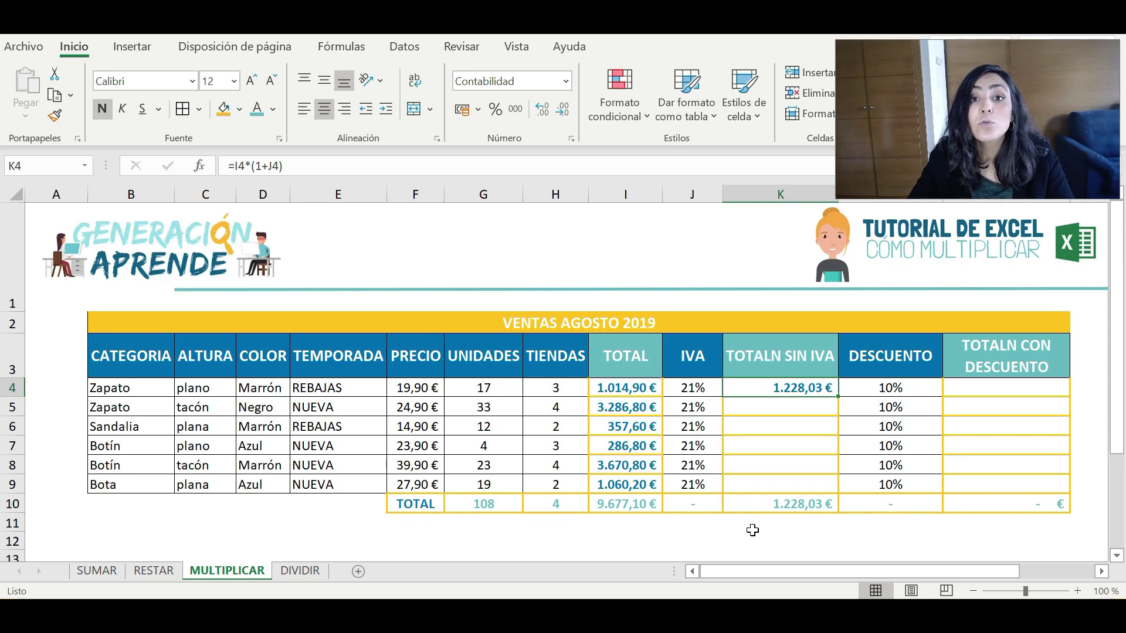
{"action": "left_click", "coordinate": [753, 531]}
Test =I4*1,21 in an empty cell below the table, then delete it.
{"action": "type", "text": "="}
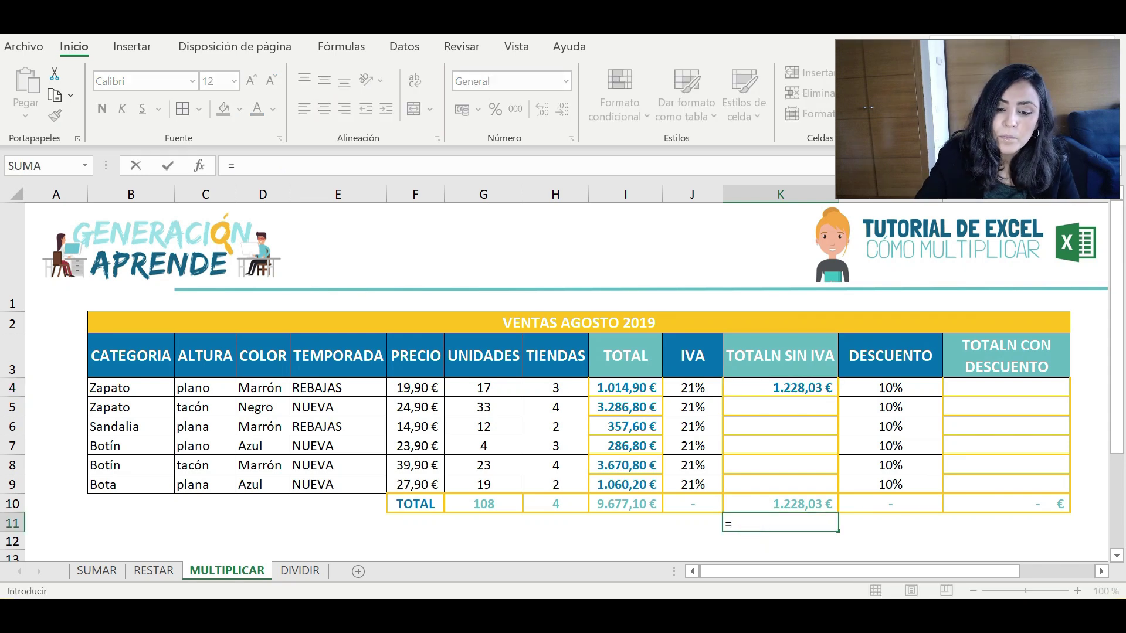
{"action": "left_click", "coordinate": [620, 389]}
{"action": "type", "text": "*"}
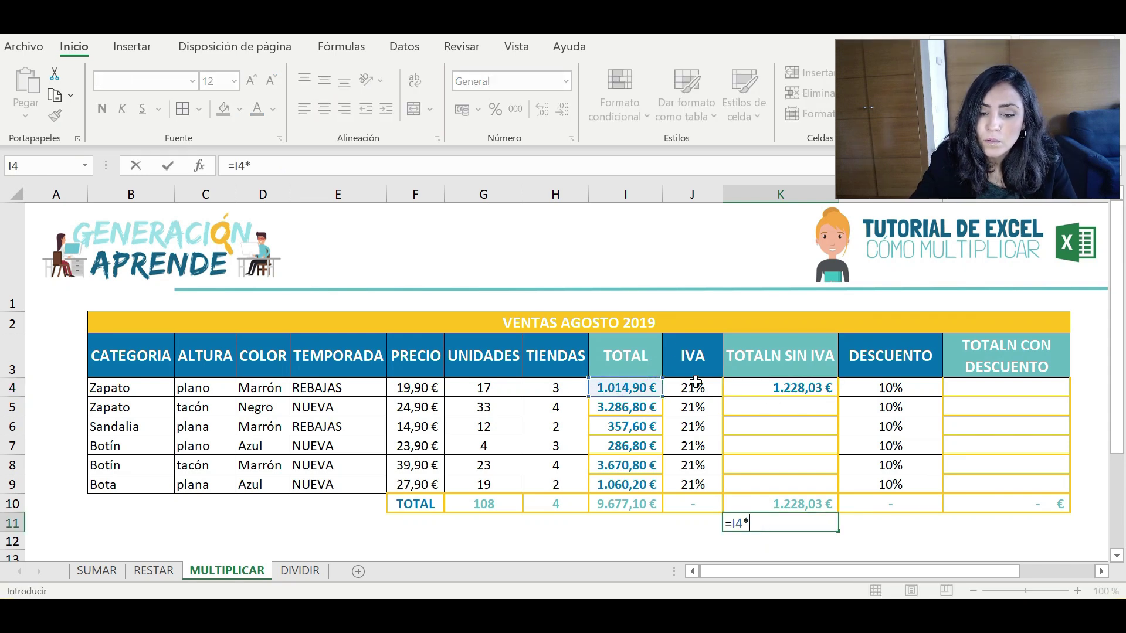
{"action": "type", "text": "1,21"}
{"action": "key", "text": "Return"}
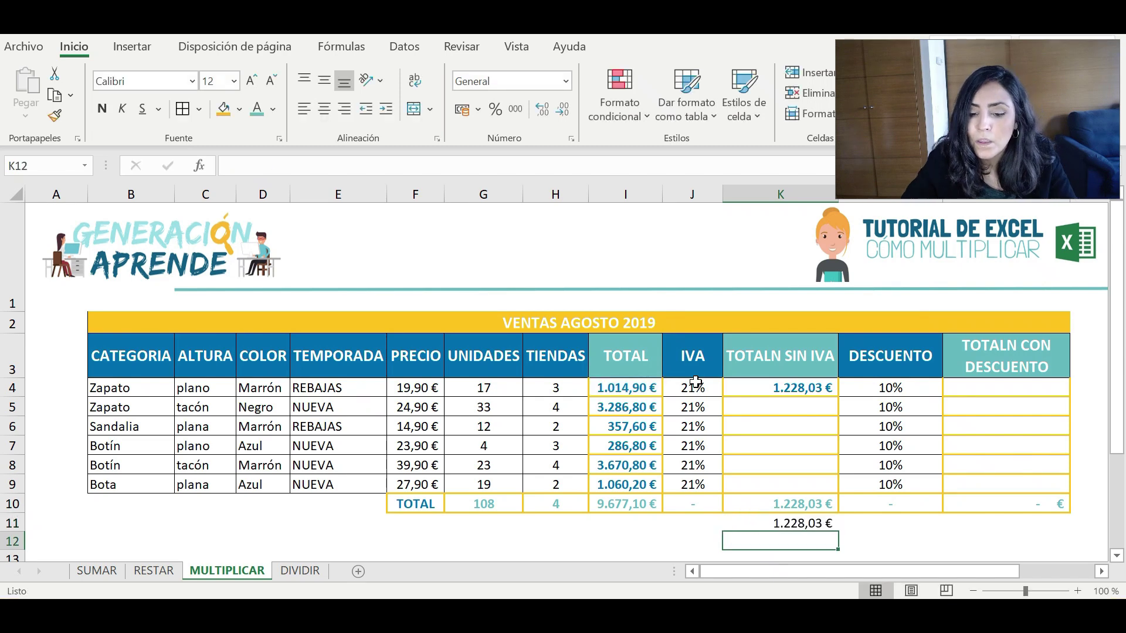
{"action": "left_click", "coordinate": [760, 523]}
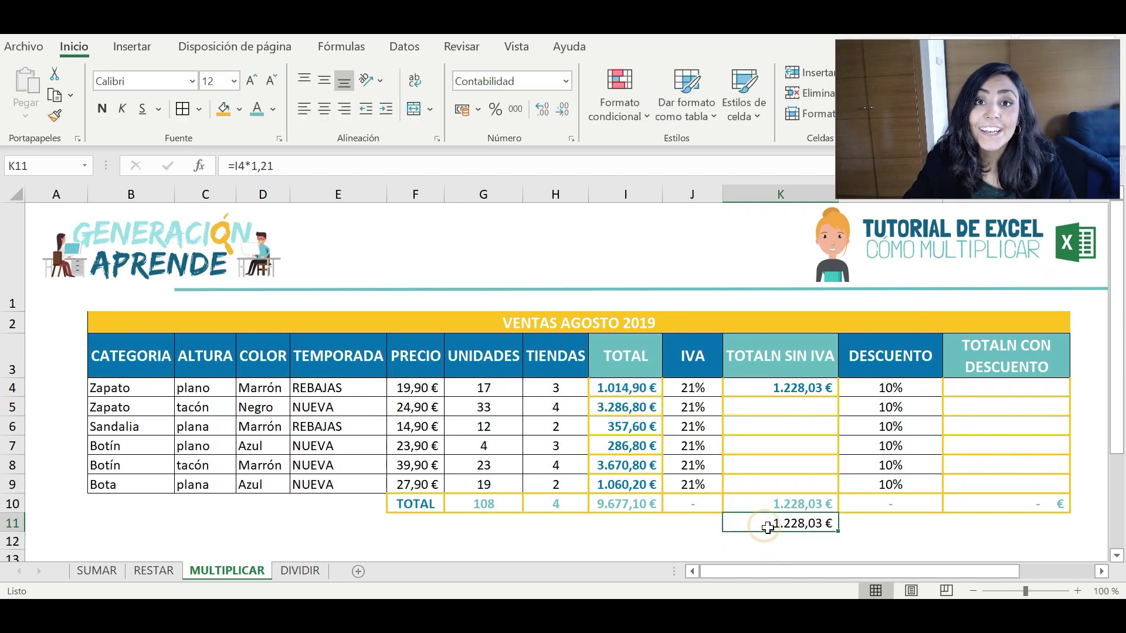
{"action": "key", "text": "Delete"}
Copy K4's IVA formula down through K9, totalling 11.709,29 €.
{"action": "left_click", "coordinate": [818, 391]}
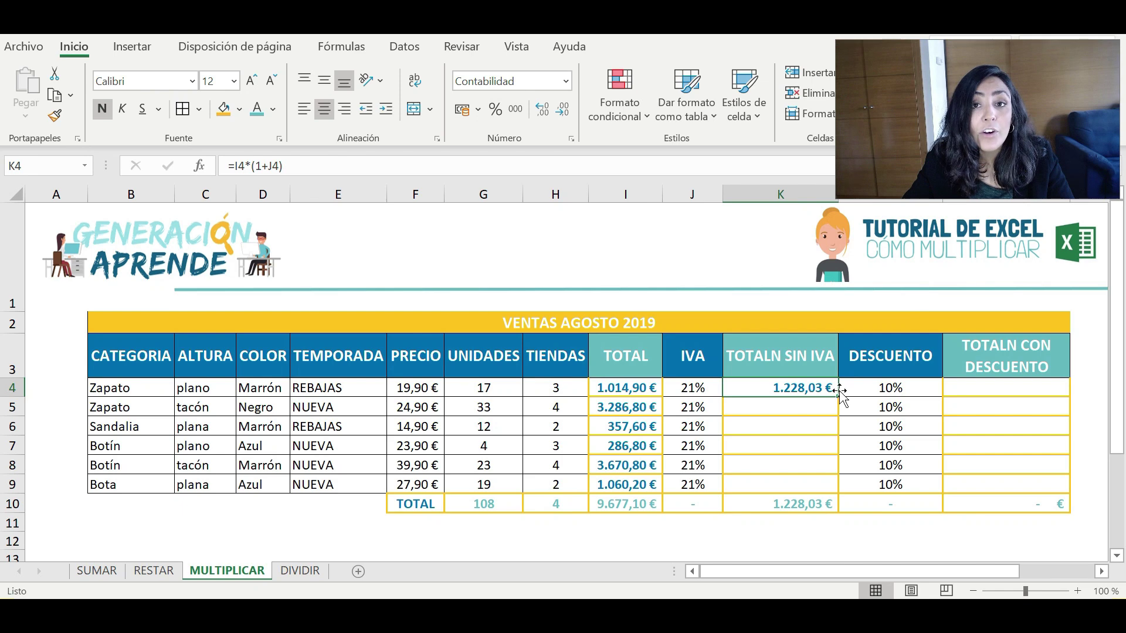
{"action": "left_click_drag", "start_coordinate": [839, 397], "coordinate": [835, 492]}
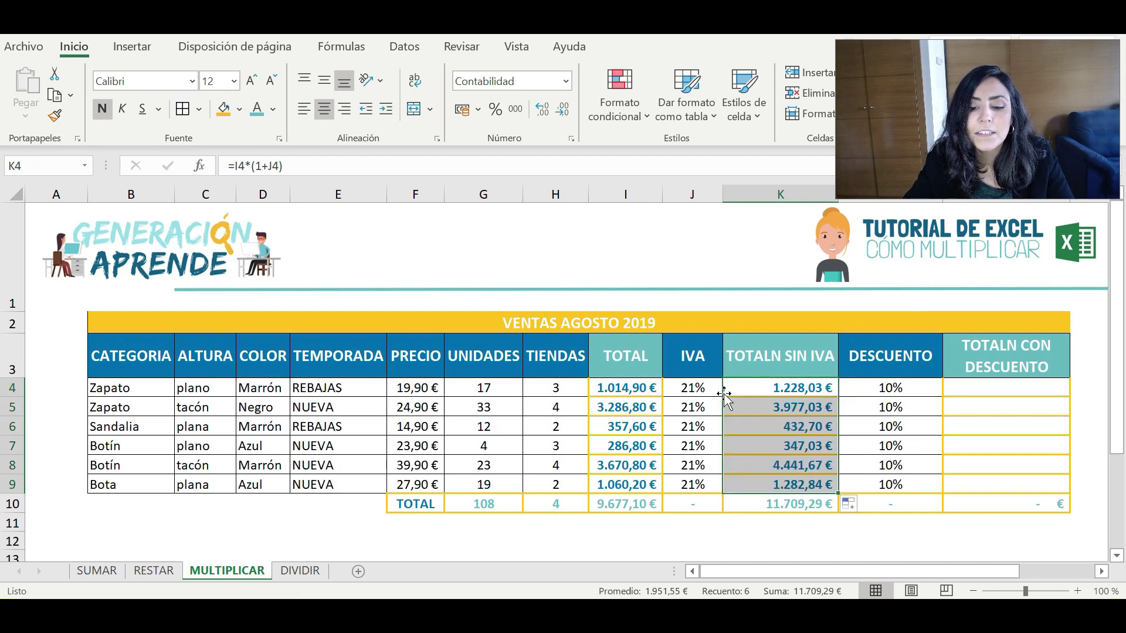
{"action": "left_click", "coordinate": [697, 389]}
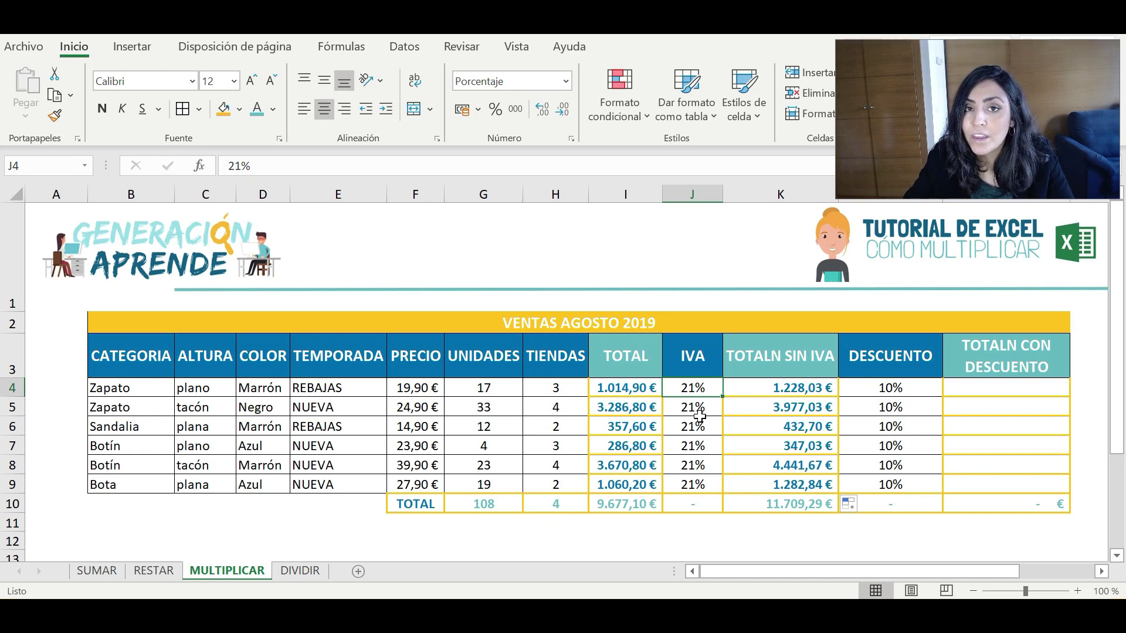
{"action": "key", "text": "BackSpace"}
{"action": "key", "text": "BackSpace"}
{"action": "key", "text": "BackSpace"}
{"action": "type", "text": "10"}
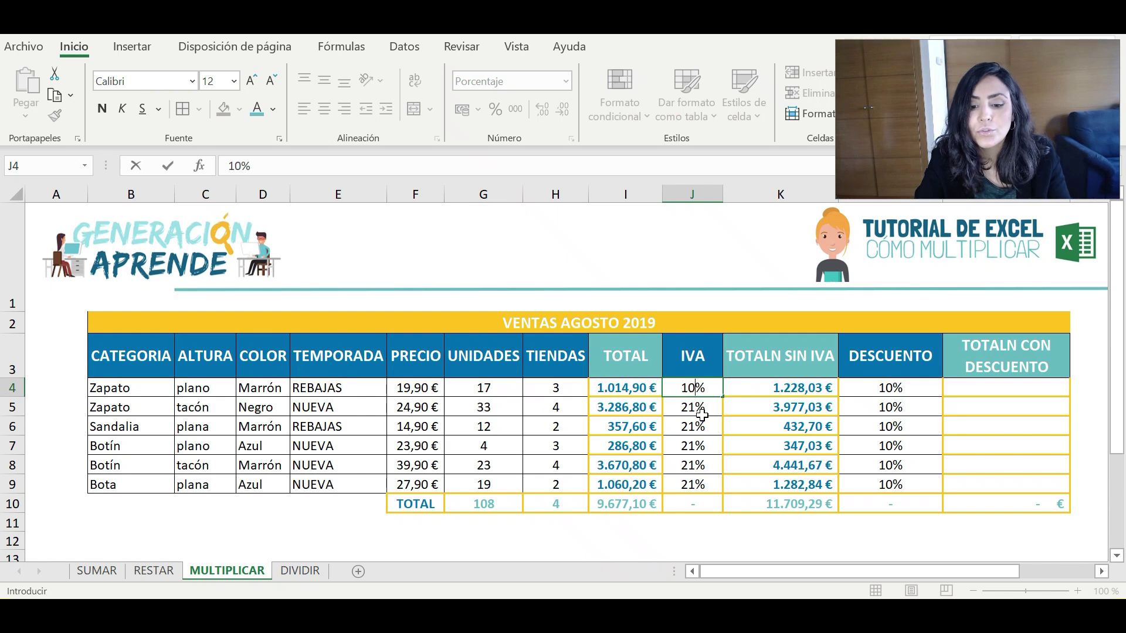
{"action": "key", "text": "ctrl+Return"}
{"action": "key", "text": "ctrl+c"}
{"action": "left_click", "coordinate": [692, 485], "text": "shift"}
{"action": "key", "text": "ctrl+v"}
{"action": "left_click", "coordinate": [808, 499]}
{"action": "left_click", "coordinate": [780, 388]}
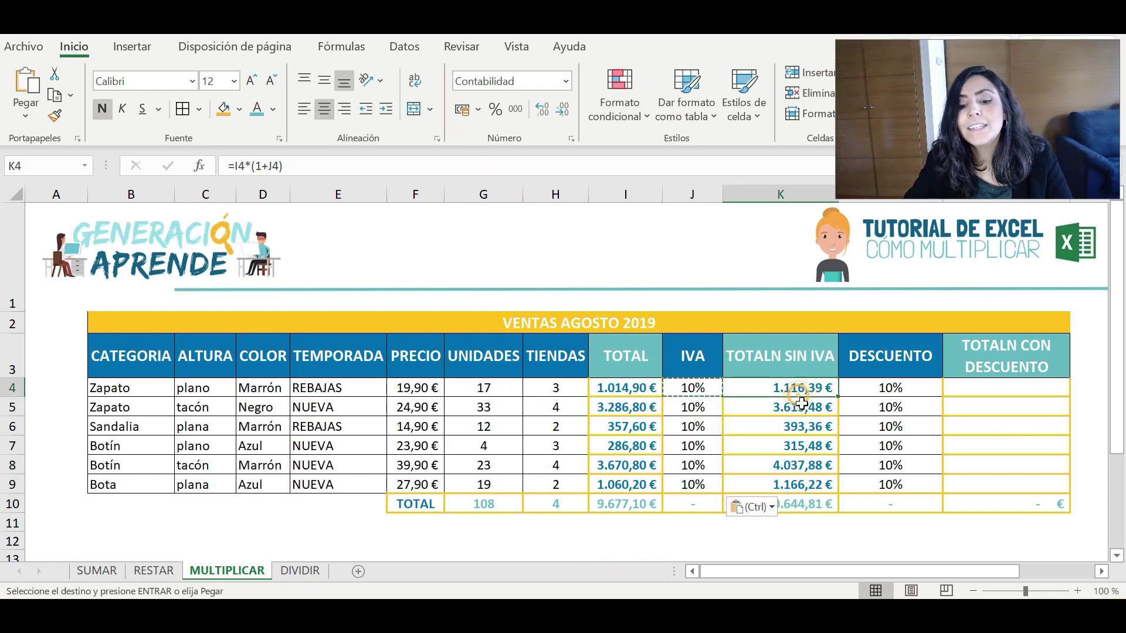
{"action": "left_click_drag", "start_coordinate": [838, 397], "coordinate": [838, 493]}
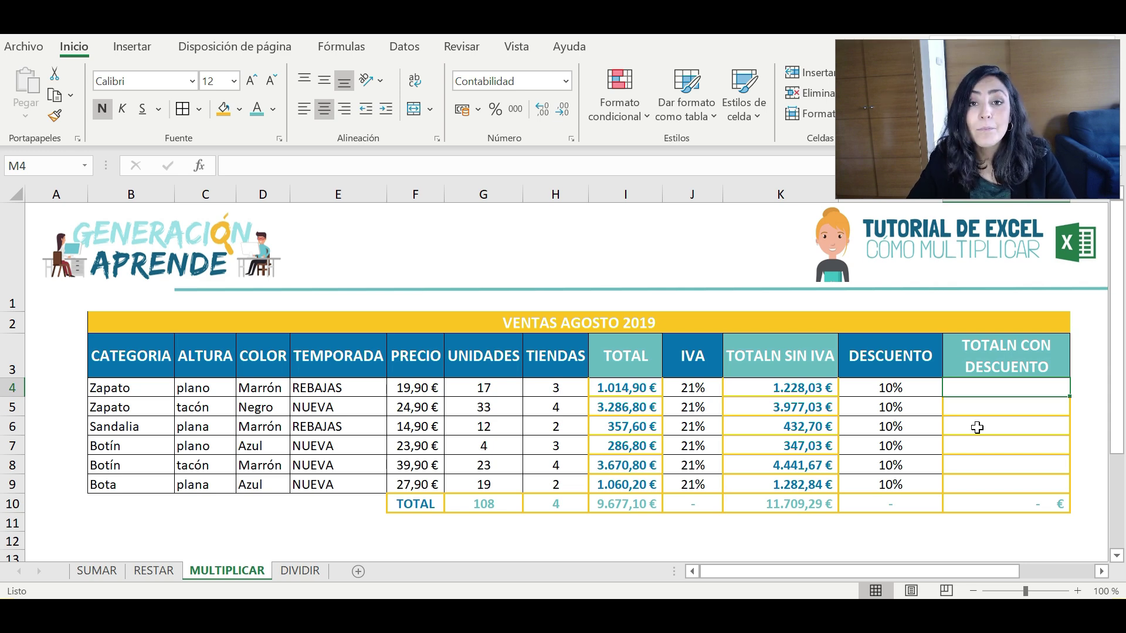
Enter =I4*(1-L4) in M4, giving a discounted total of 913,41 €.
{"action": "type", "text": "="}
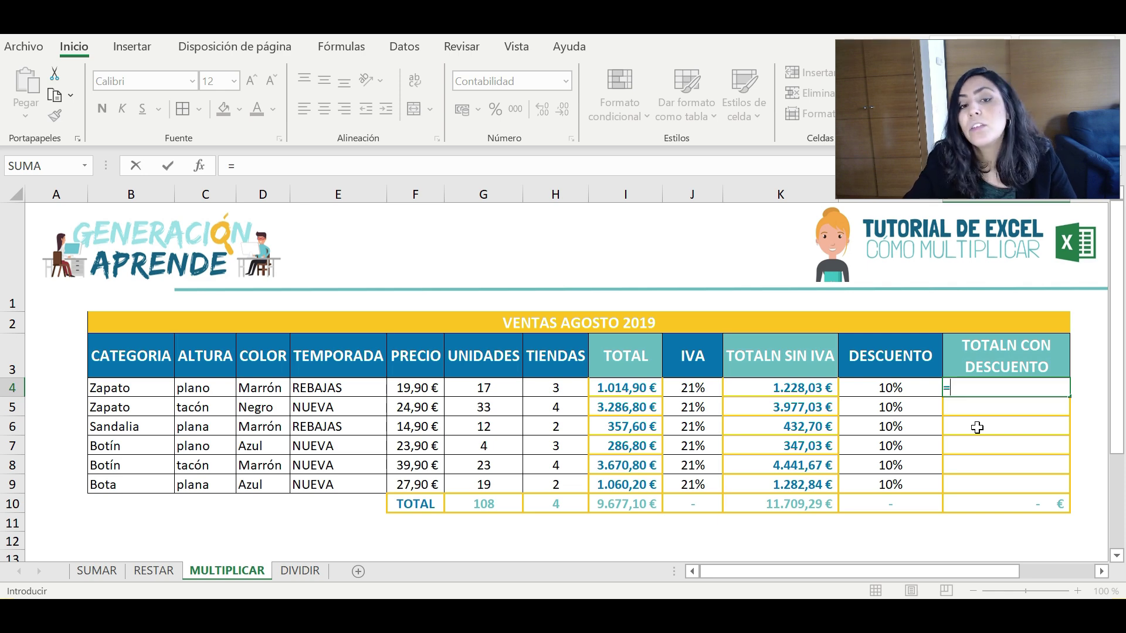
{"action": "left_click", "coordinate": [614, 388]}
{"action": "type", "text": "*("}
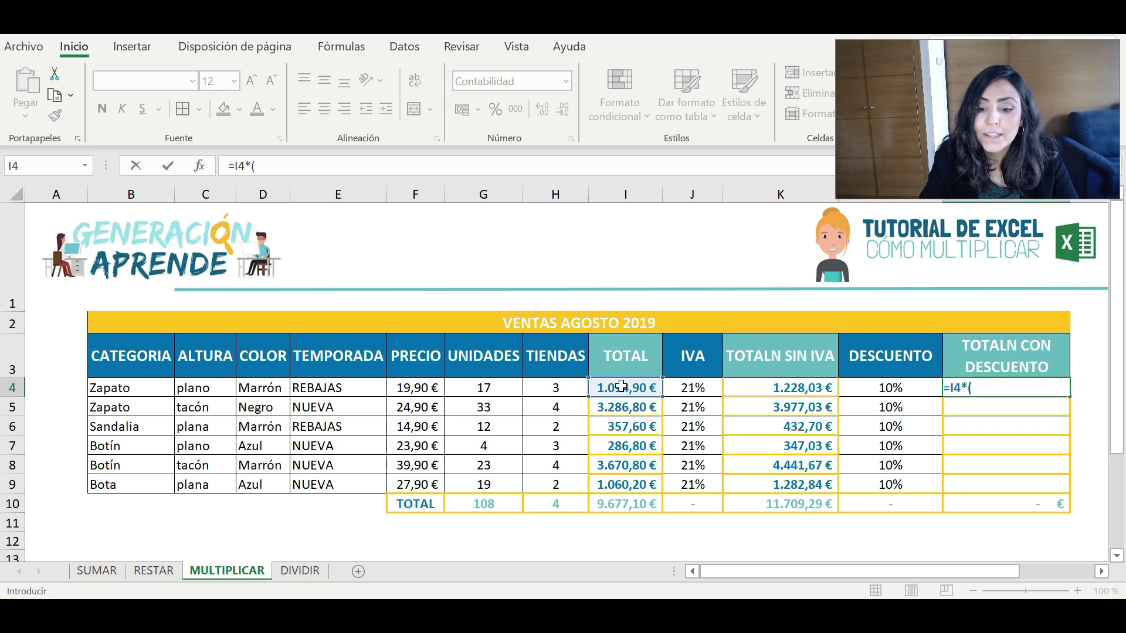
{"action": "type", "text": "1-"}
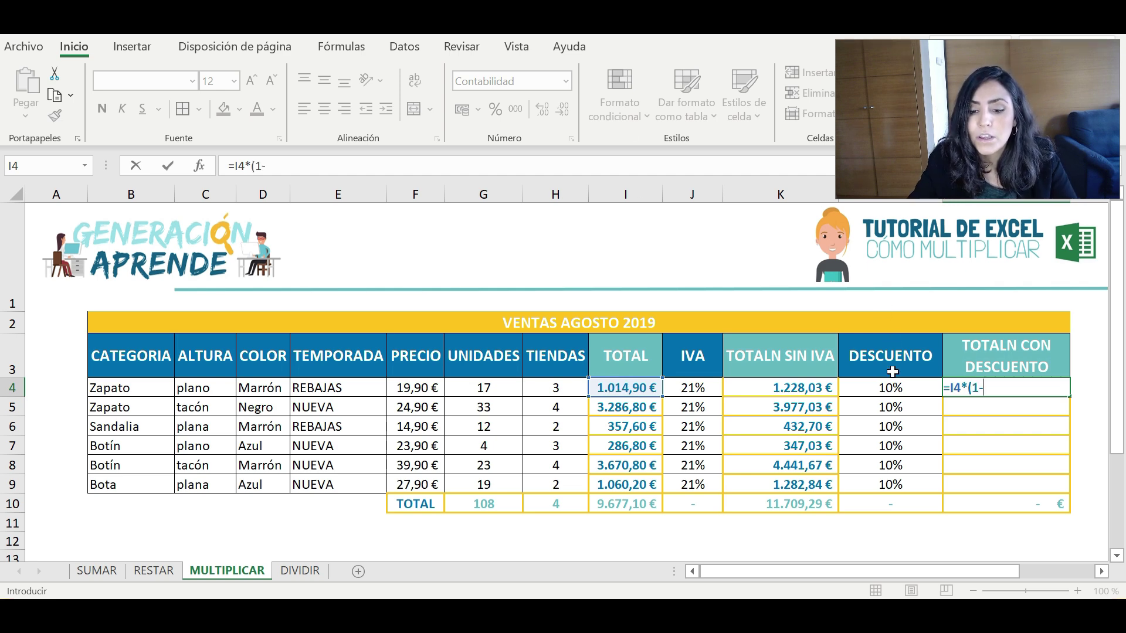
{"action": "left_click", "coordinate": [918, 388]}
{"action": "type", "text": ")"}
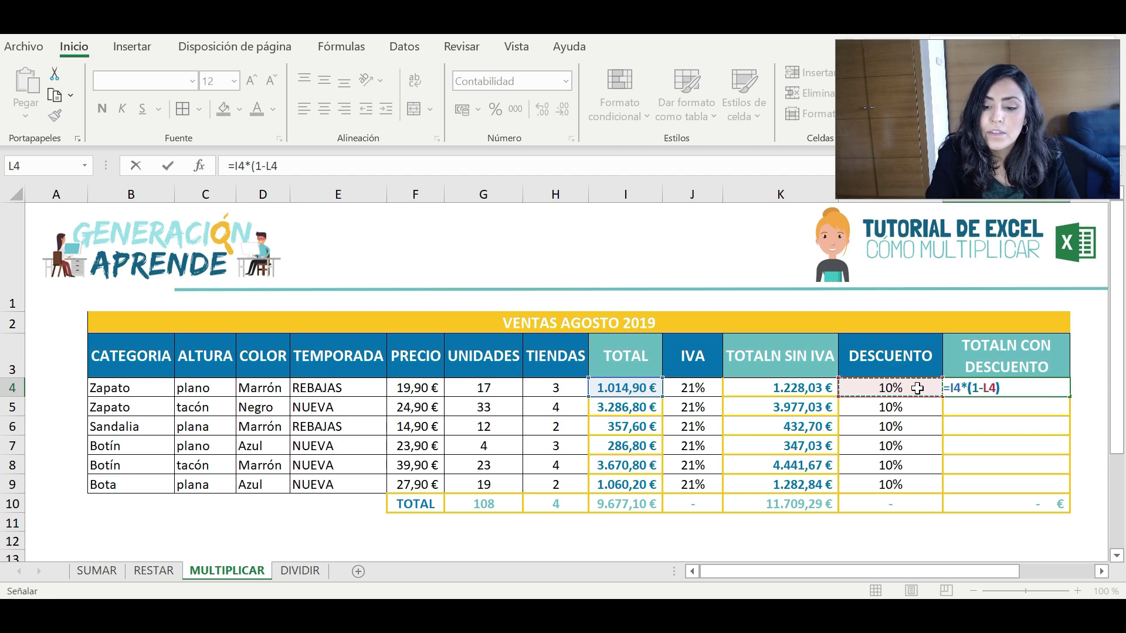
{"action": "key", "text": "Return"}
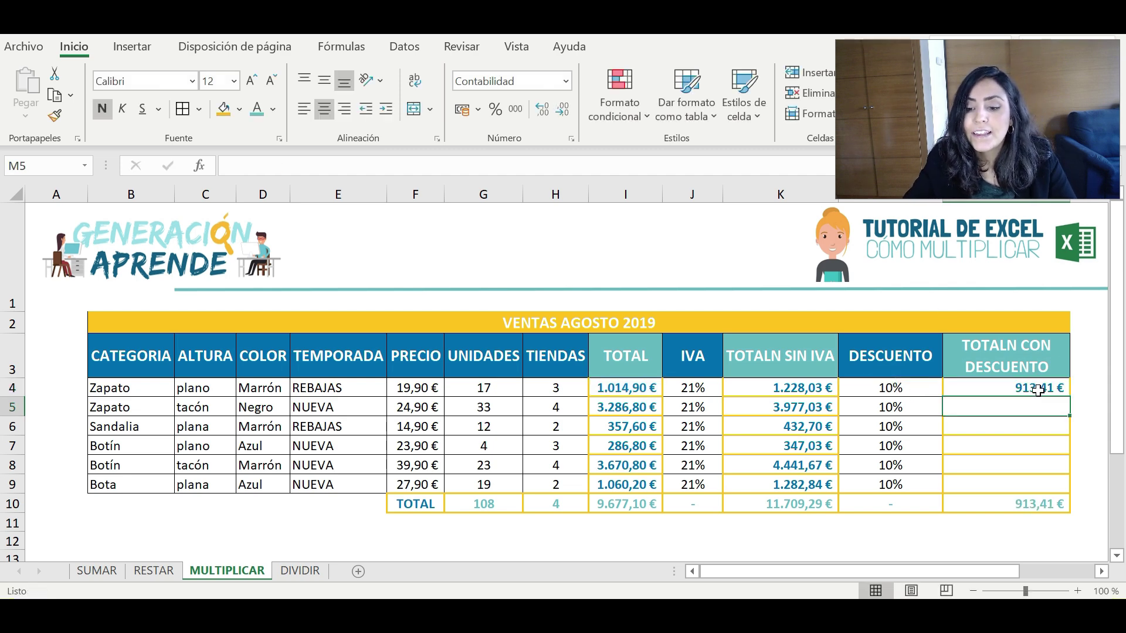
Copy M4's discount formula down through M9.
{"action": "left_click", "coordinate": [1037, 389]}
{"action": "left_click_drag", "start_coordinate": [1069, 399], "coordinate": [1066, 485]}
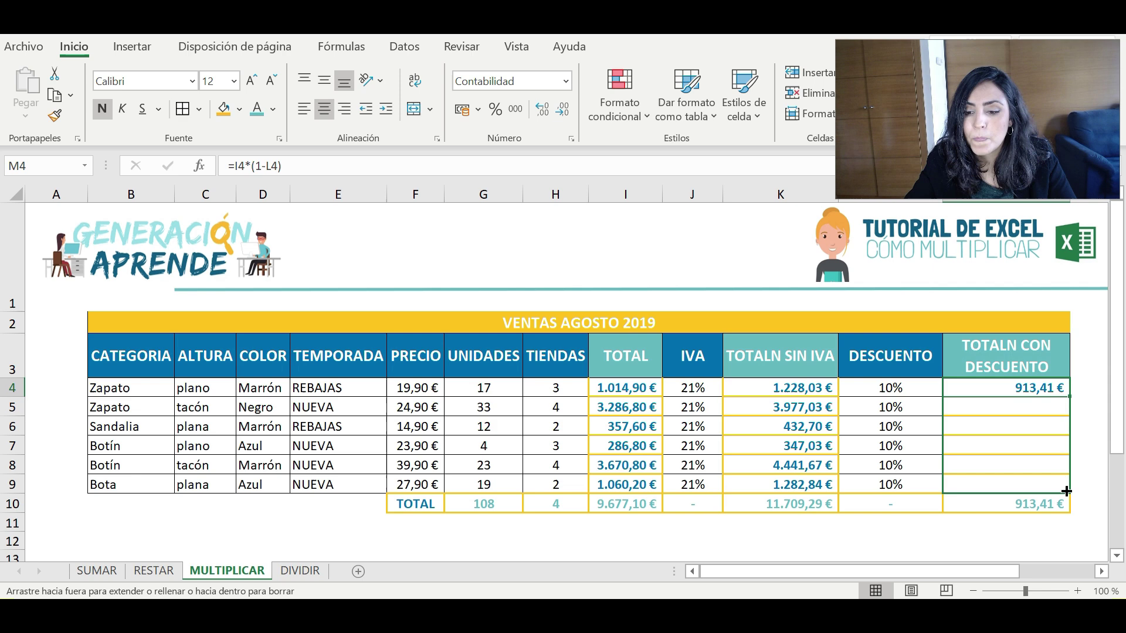
{"action": "left_click", "coordinate": [920, 387]}
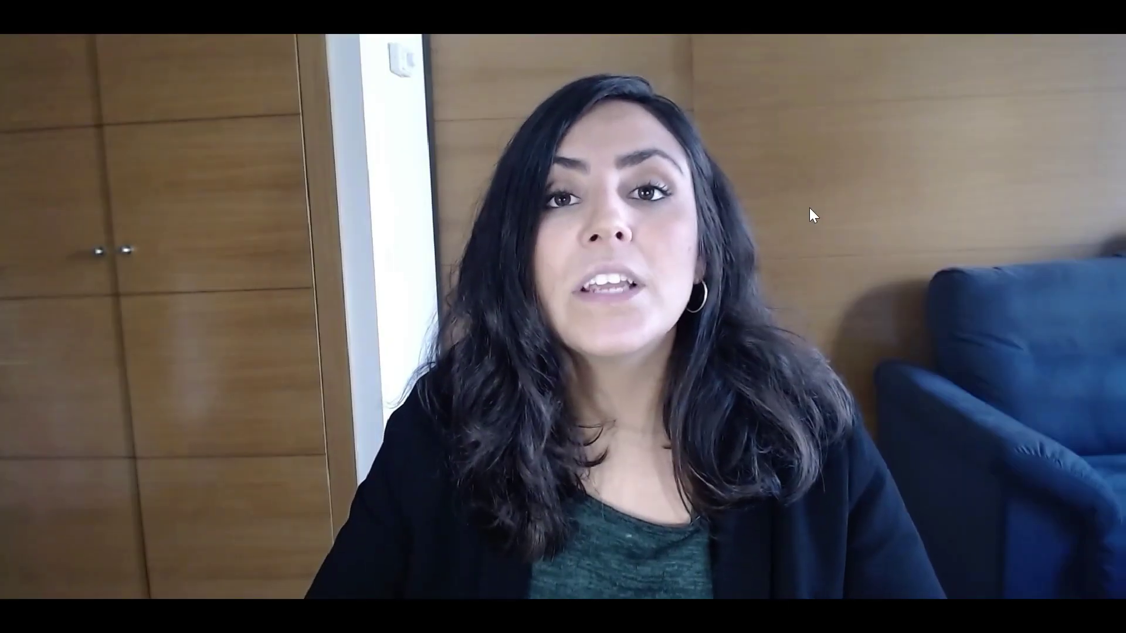